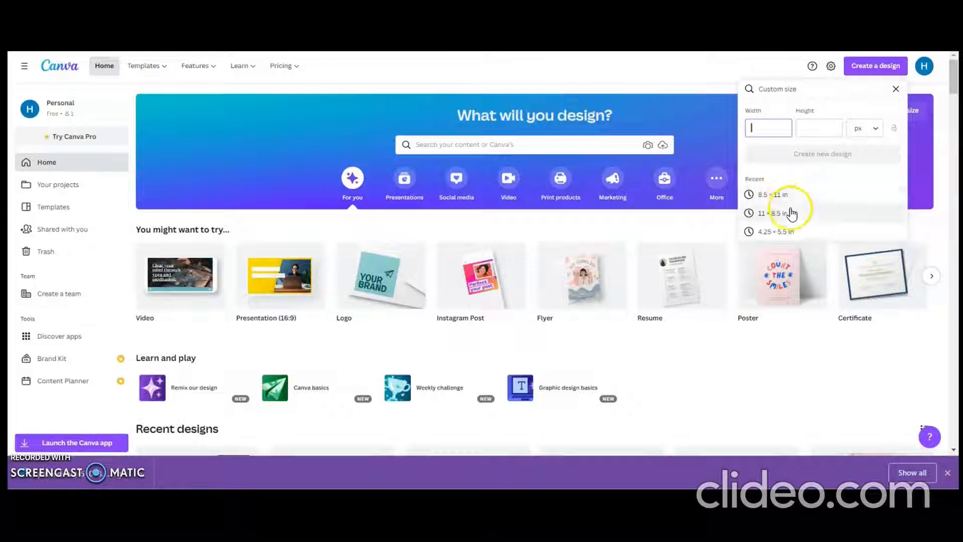
Step: Create a new blank design from the recent custom size 8.5 × 11 in
{"action": "left_click", "coordinate": [794, 234]}
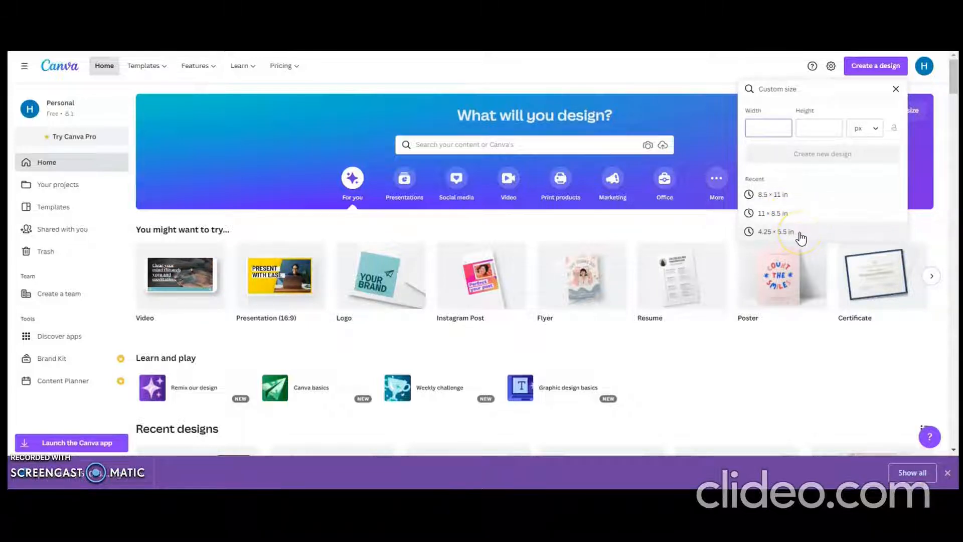
{"action": "left_click", "coordinate": [805, 236]}
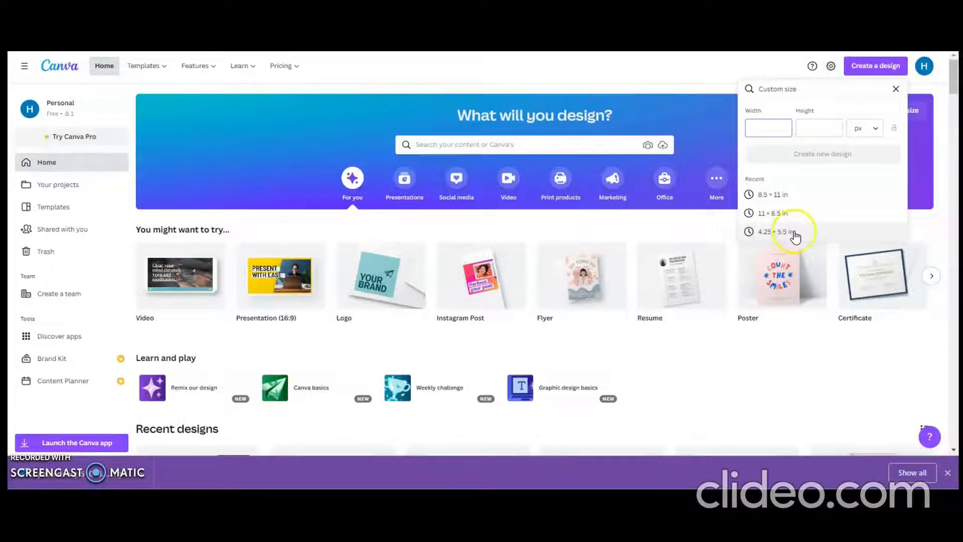
{"action": "left_click", "coordinate": [806, 201]}
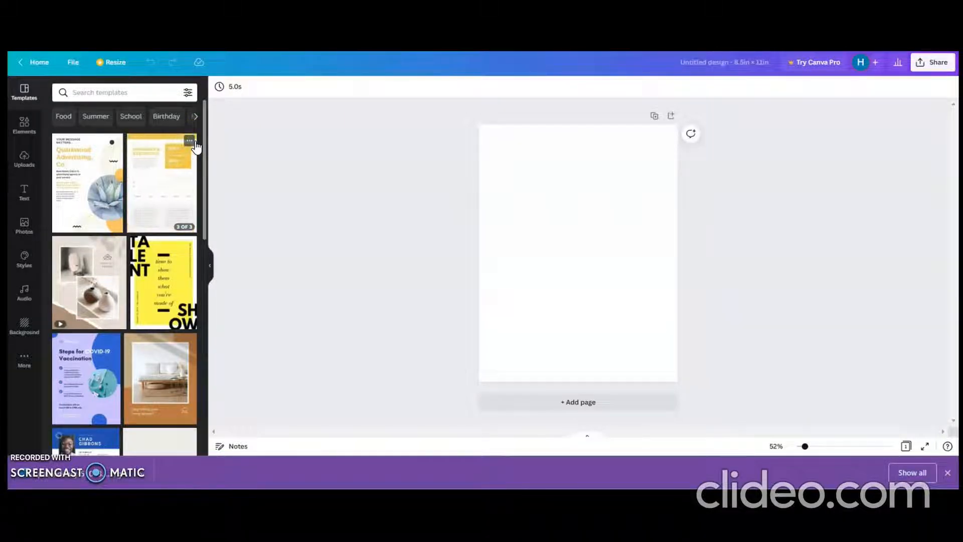
Step: Add a square shape, reshape it into a tall narrow rectangle and place it near the page's left edge
{"action": "left_click", "coordinate": [29, 128]}
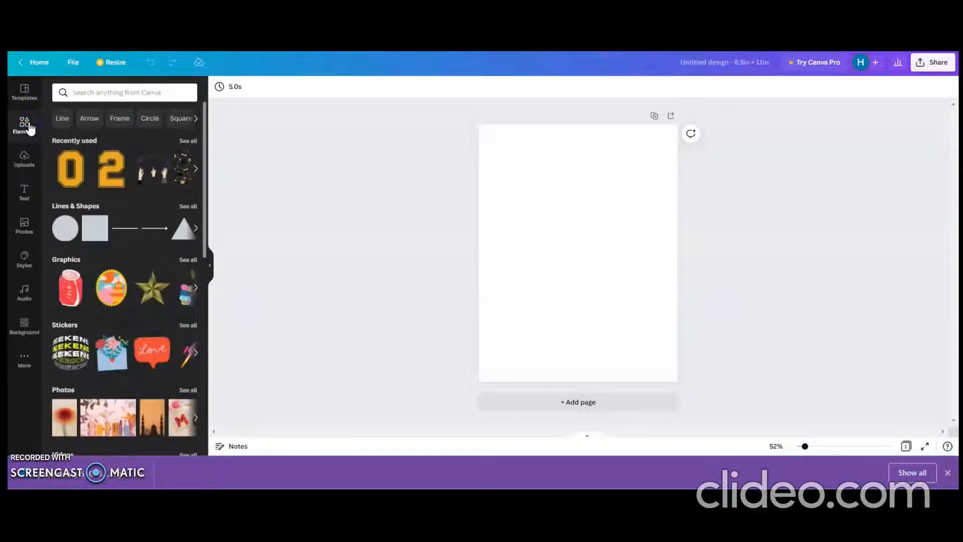
{"action": "left_click", "coordinate": [94, 228]}
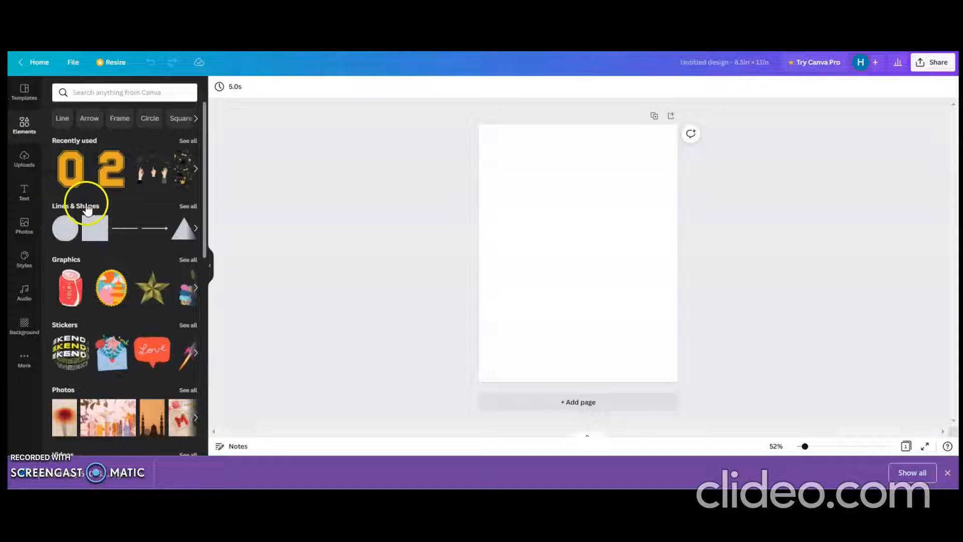
{"action": "left_click", "coordinate": [95, 228]}
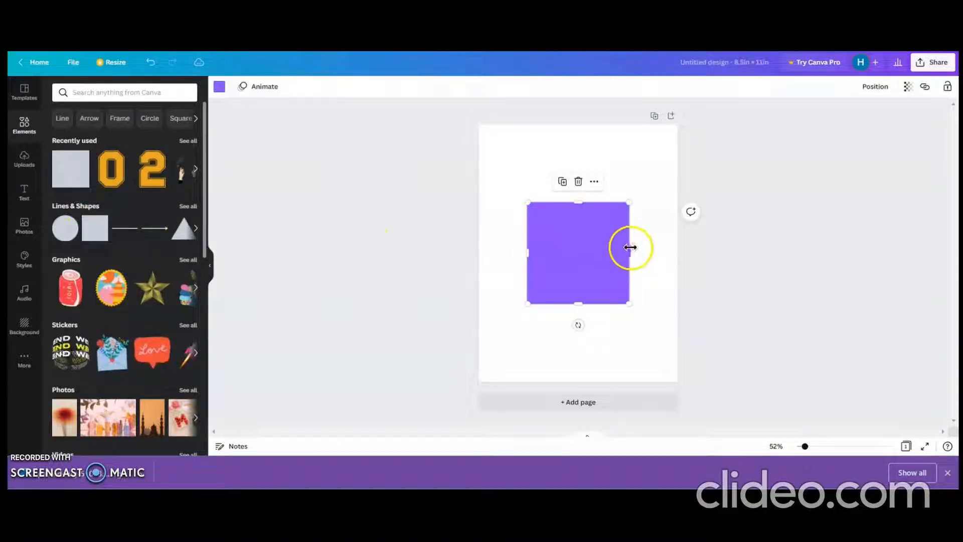
{"action": "left_click_drag", "start_coordinate": [630, 254], "coordinate": [576, 262]}
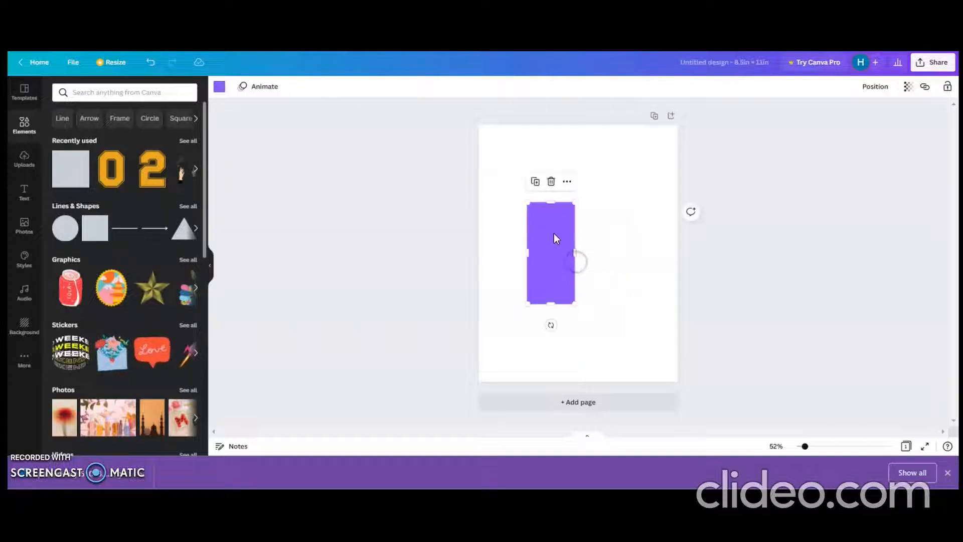
{"action": "left_click_drag", "start_coordinate": [553, 205], "coordinate": [550, 161]}
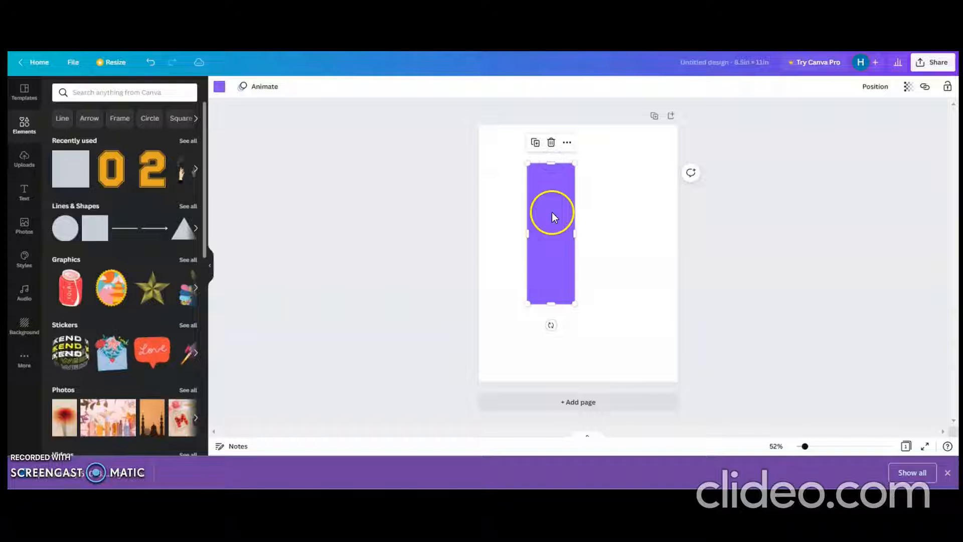
{"action": "left_click_drag", "start_coordinate": [552, 212], "coordinate": [526, 208]}
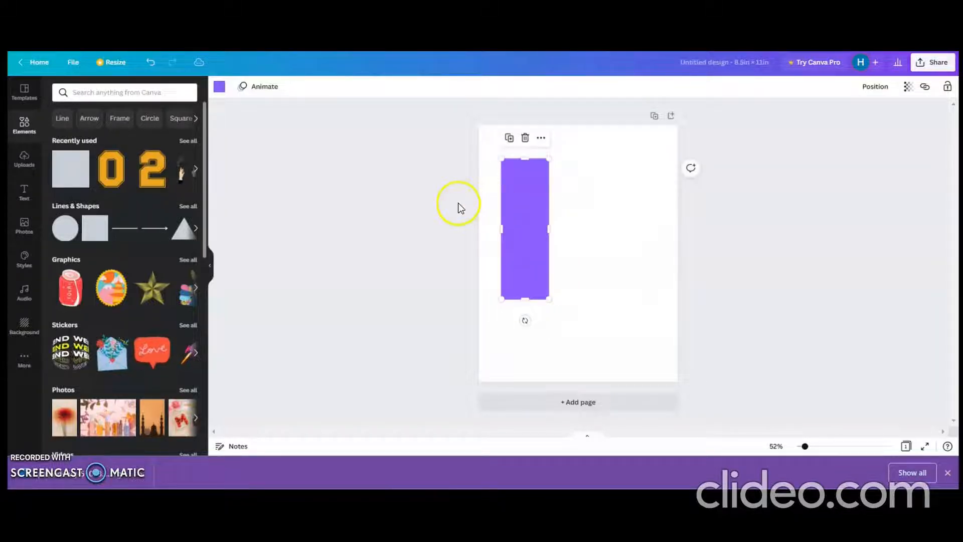
Step: Duplicate the tall rectangle three times, lining the copies up in an evenly spaced row beside it
{"action": "left_click", "coordinate": [508, 139]}
{"action": "left_click_drag", "start_coordinate": [526, 218], "coordinate": [578, 216]}
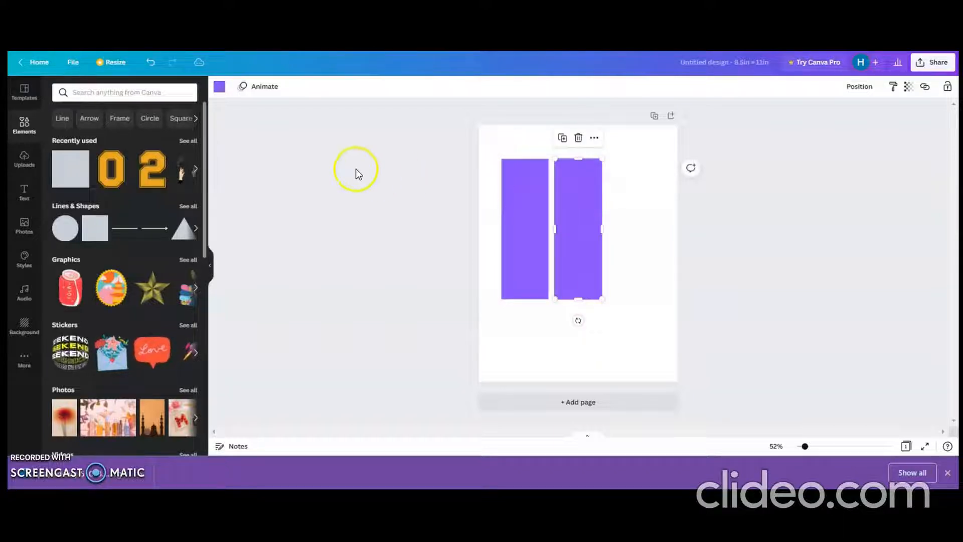
{"action": "left_click", "coordinate": [562, 138]}
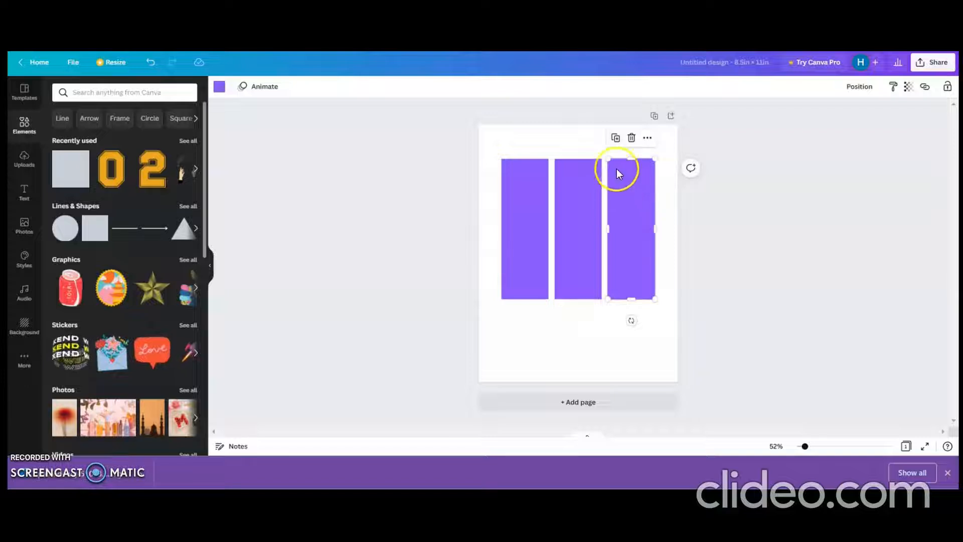
{"action": "left_click", "coordinate": [615, 138]}
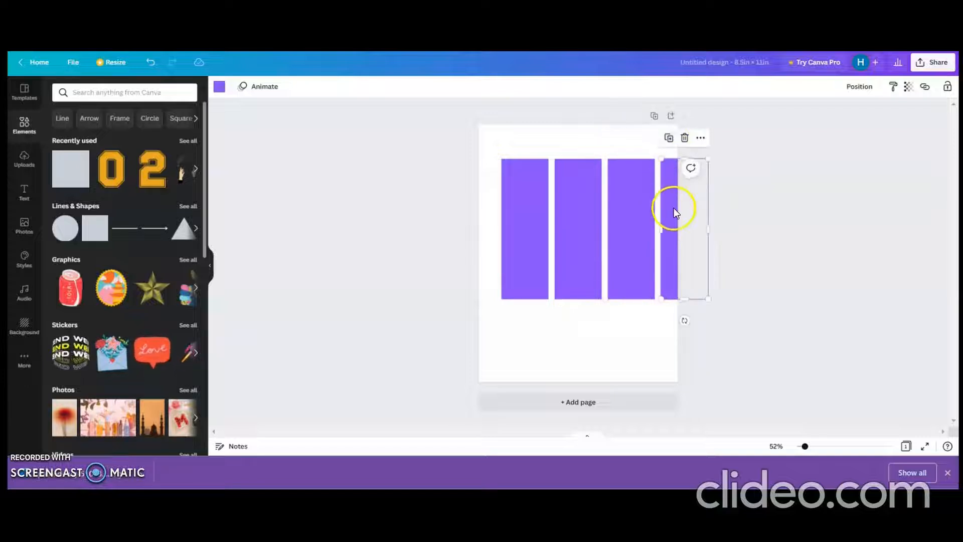
Step: Lay the fourth rectangle horizontally below the row and spread the three upright rectangles further apart
{"action": "left_click_drag", "start_coordinate": [673, 208], "coordinate": [571, 299]}
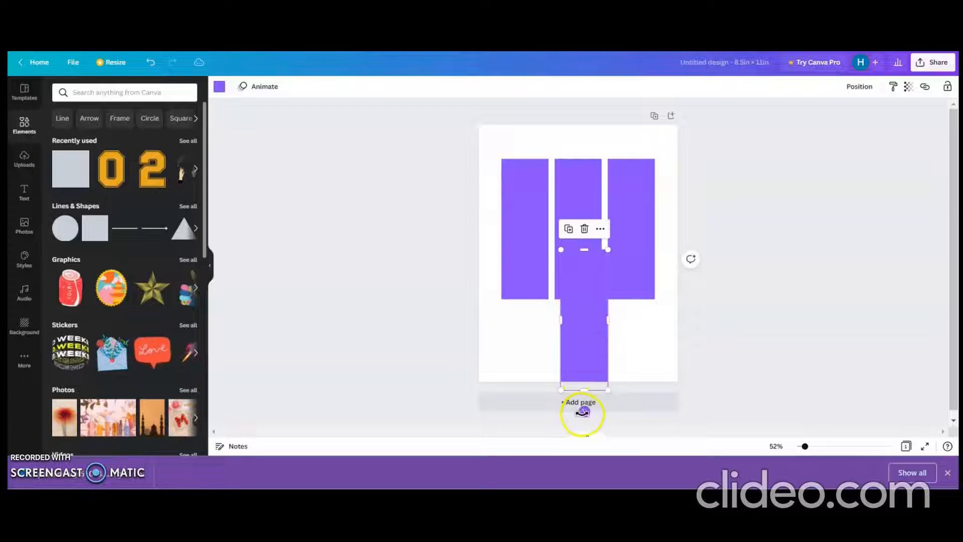
{"action": "left_click_drag", "start_coordinate": [582, 412], "coordinate": [601, 348]}
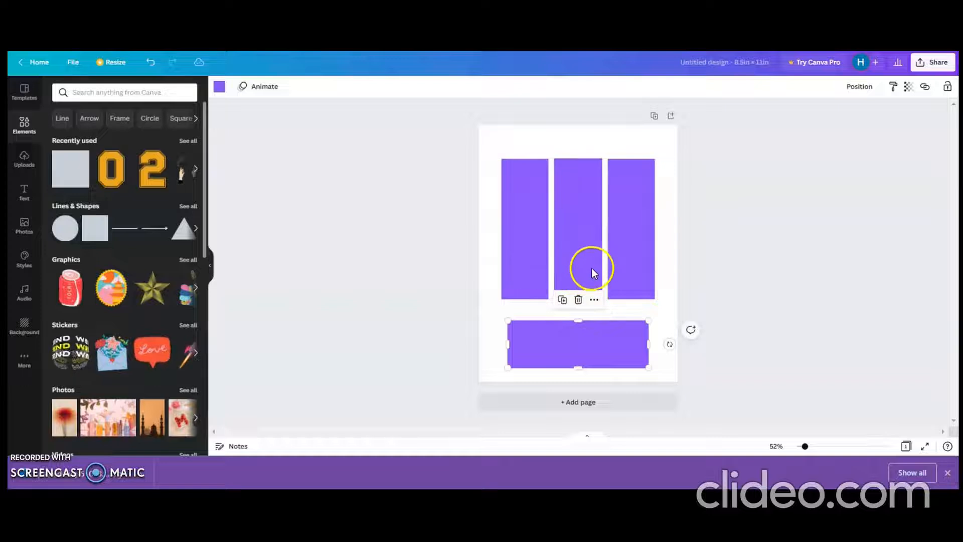
{"action": "left_click_drag", "start_coordinate": [591, 267], "coordinate": [640, 261]}
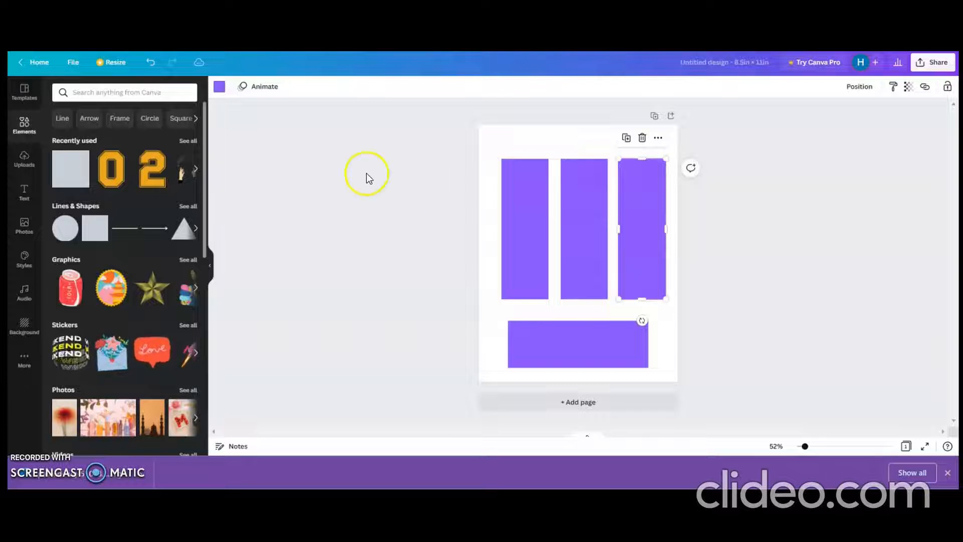
Step: Recolour the leftmost upright rectangle with the custom dusty pink #DFA4C6
{"action": "left_click", "coordinate": [217, 88]}
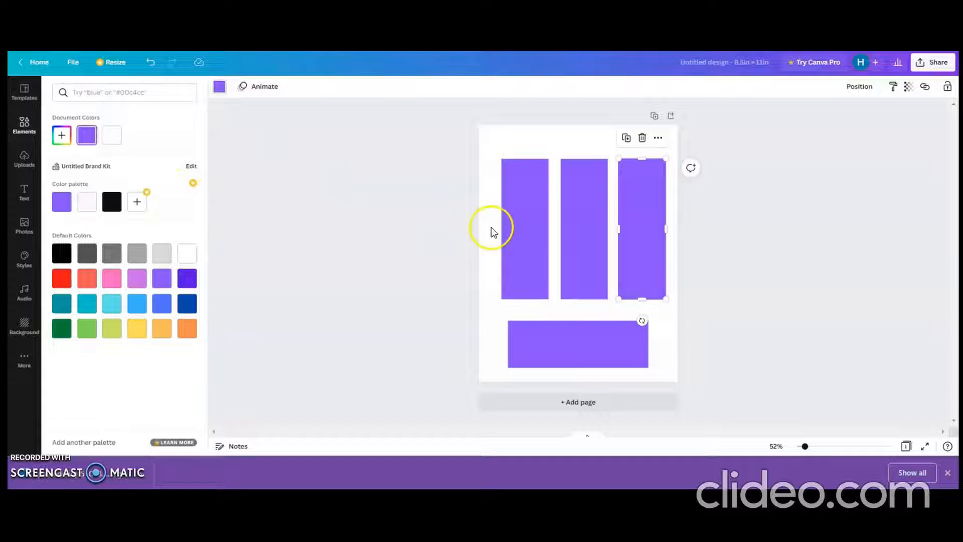
{"action": "left_click", "coordinate": [530, 239]}
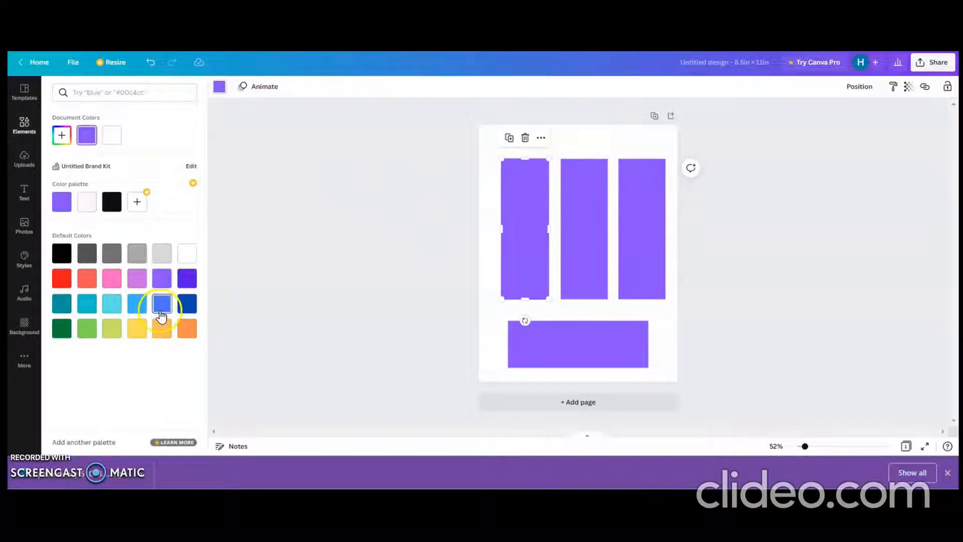
{"action": "left_click", "coordinate": [112, 279]}
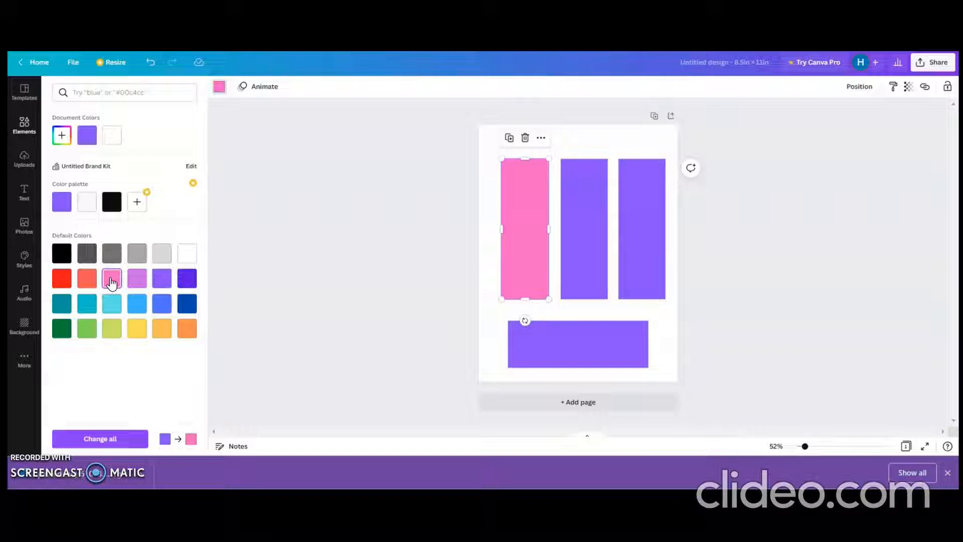
{"action": "left_click", "coordinate": [62, 139]}
{"action": "left_click_drag", "start_coordinate": [135, 159], "coordinate": [93, 163]}
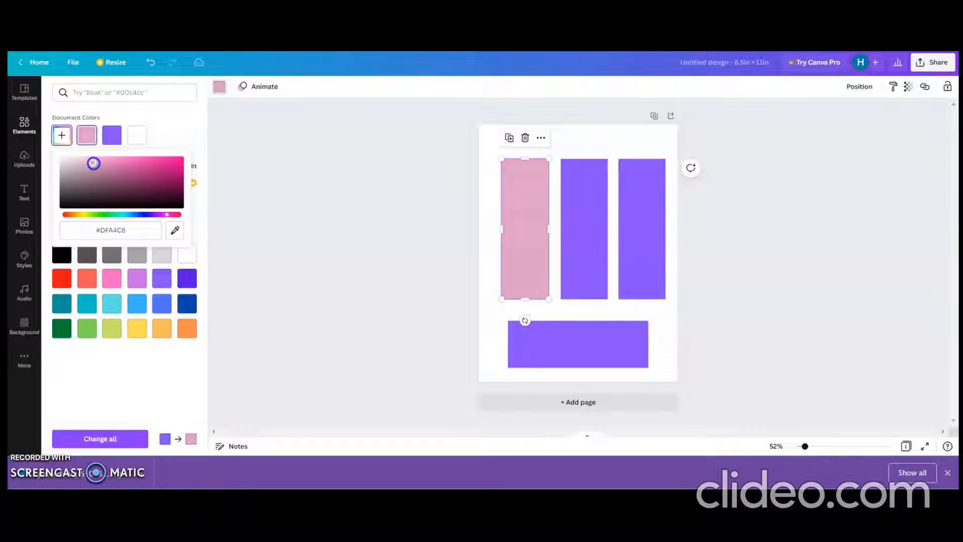
{"action": "left_click", "coordinate": [318, 144]}
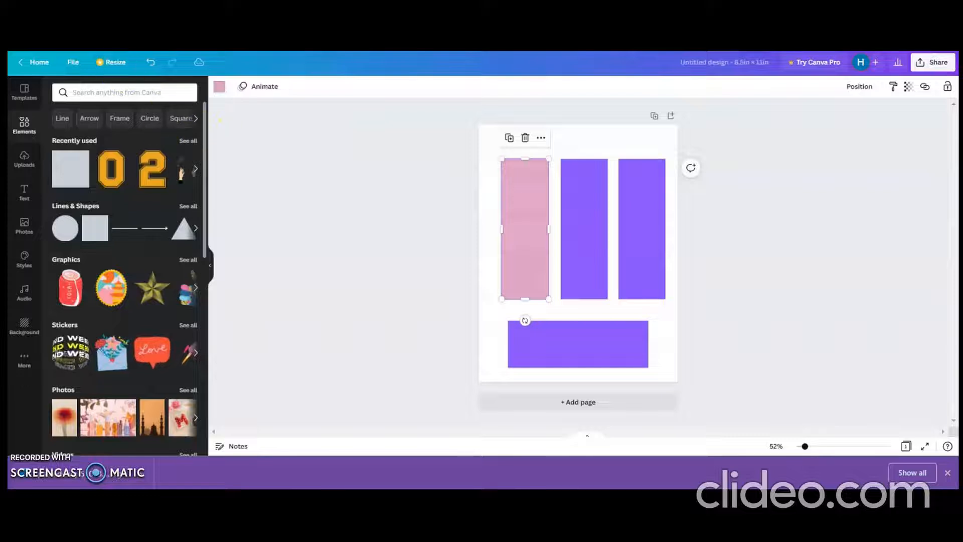
Step: Insert the uploaded green-skirt and green-trousers figures, keeping only the figure in the pink ruffled top and green trousers on the page
{"action": "left_click", "coordinate": [24, 159]}
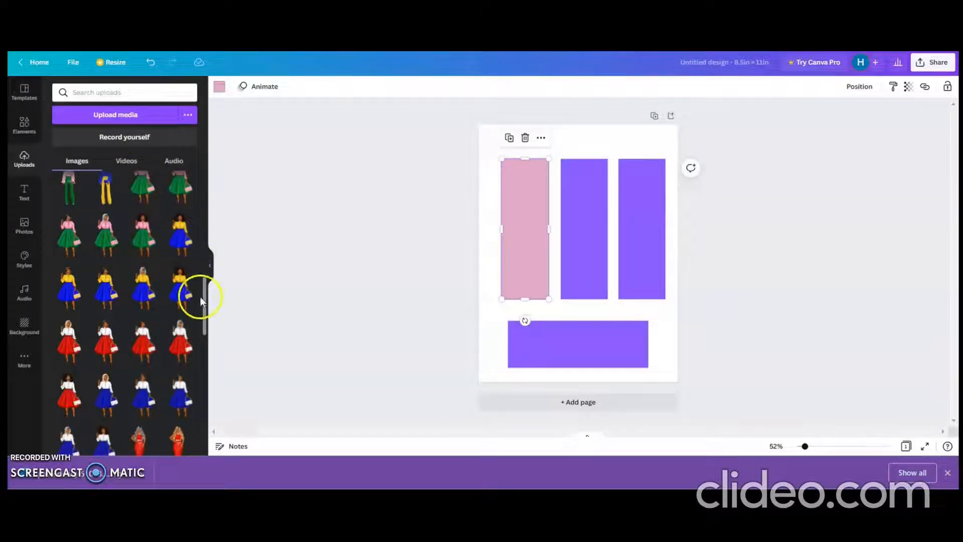
{"action": "left_click_drag", "start_coordinate": [205, 309], "coordinate": [208, 295]}
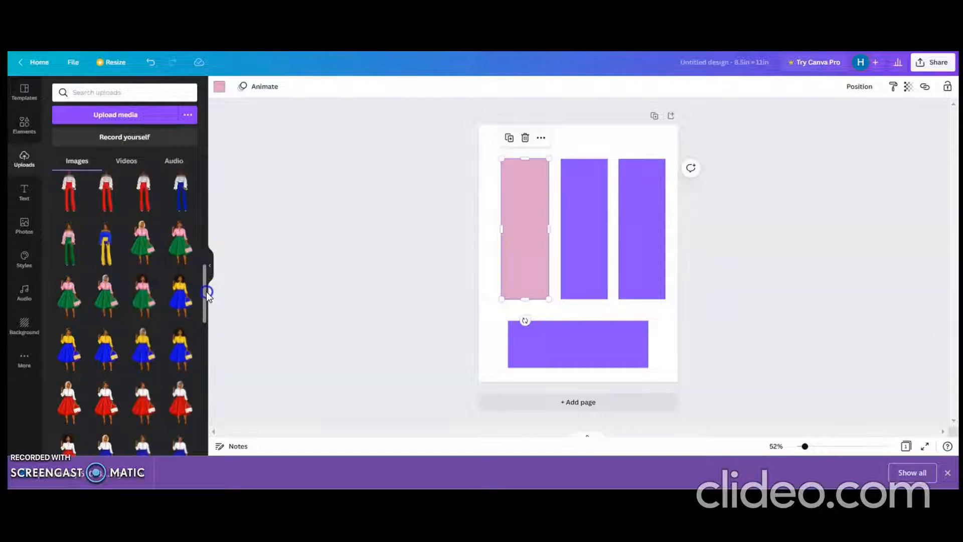
{"action": "left_click", "coordinate": [184, 245]}
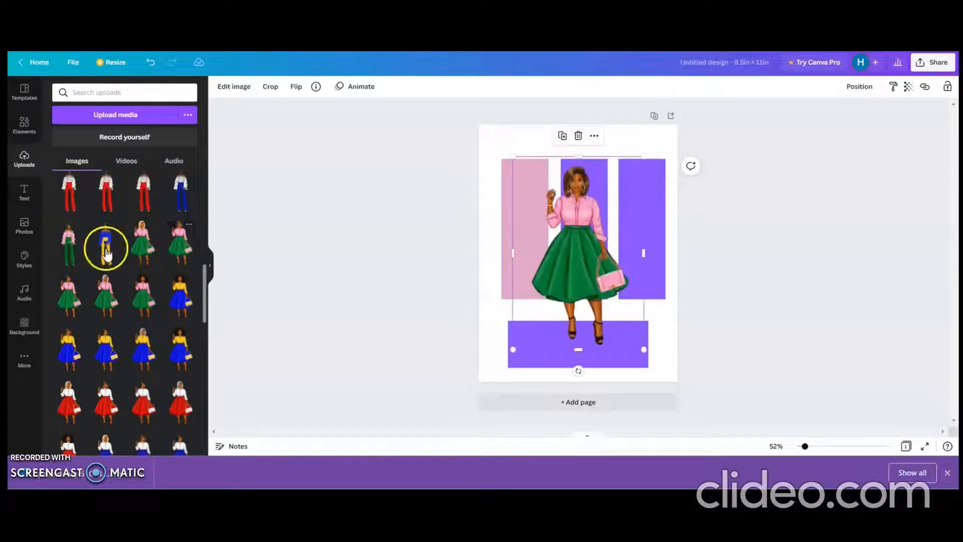
{"action": "left_click", "coordinate": [70, 261]}
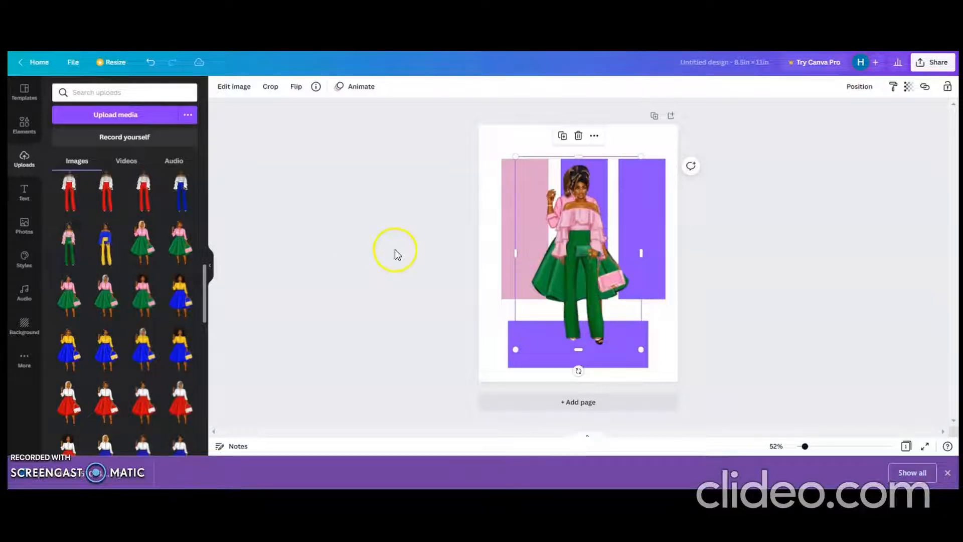
{"action": "left_click_drag", "start_coordinate": [571, 254], "coordinate": [642, 257]}
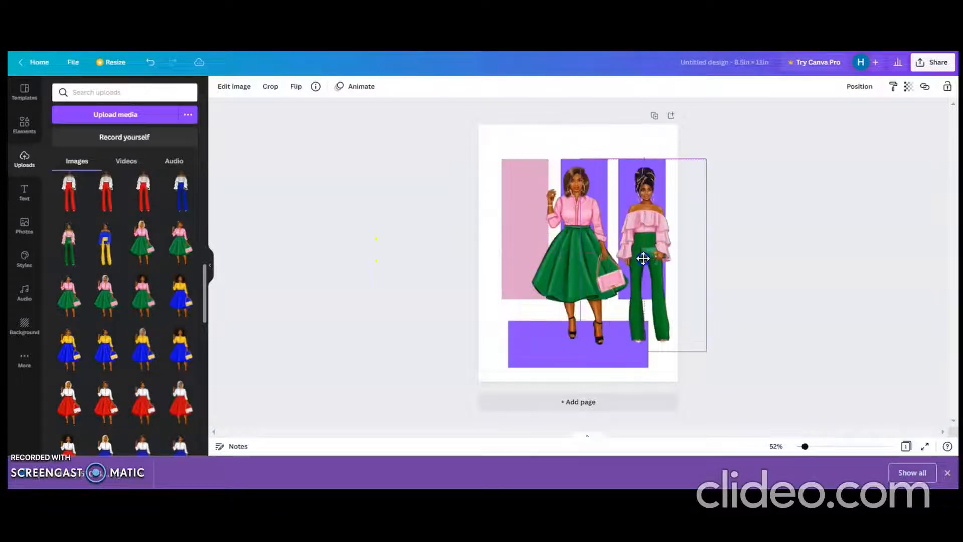
{"action": "left_click", "coordinate": [573, 266]}
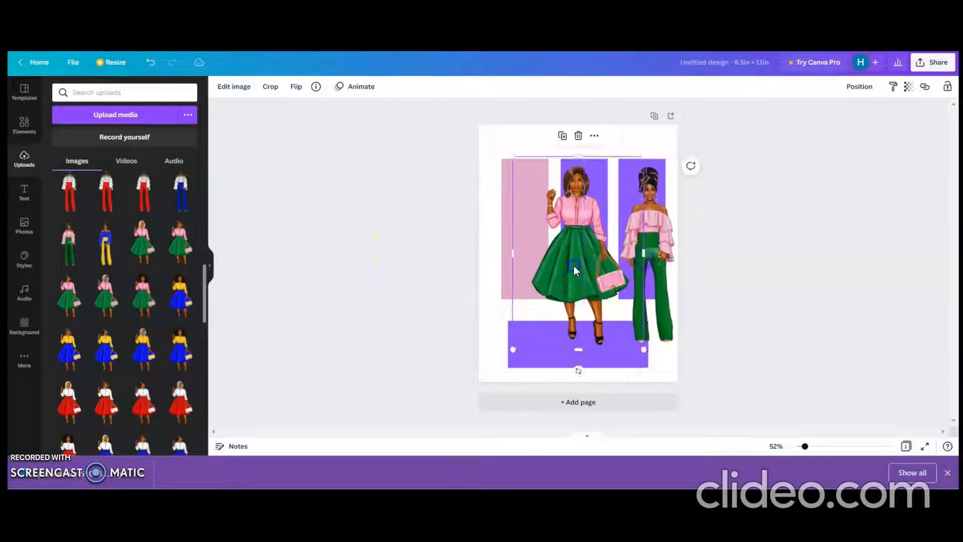
{"action": "left_click", "coordinate": [576, 135]}
Step: Place the green-trousers figure over the pink rectangle and crop the empty margins from both of its sides
{"action": "left_click_drag", "start_coordinate": [646, 250], "coordinate": [523, 213]}
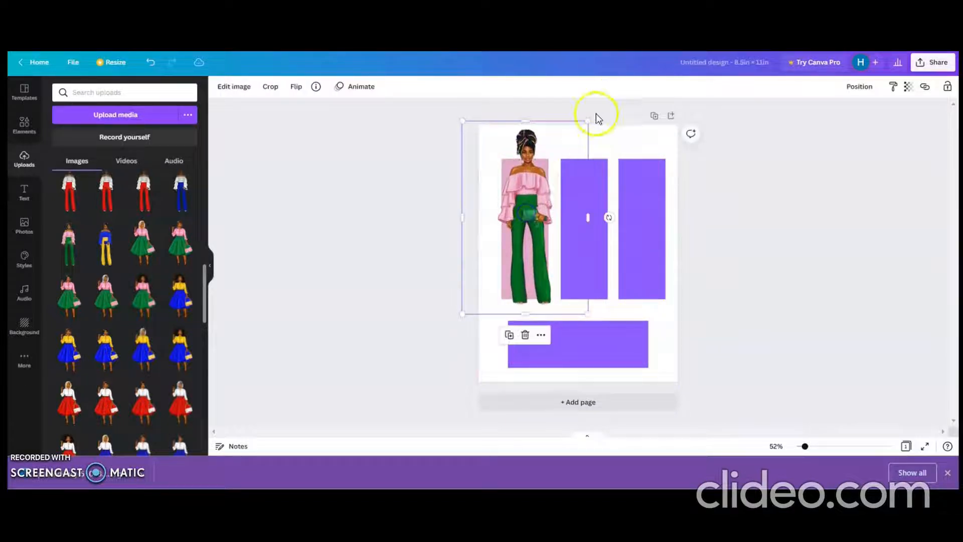
{"action": "left_click_drag", "start_coordinate": [588, 119], "coordinate": [578, 135]}
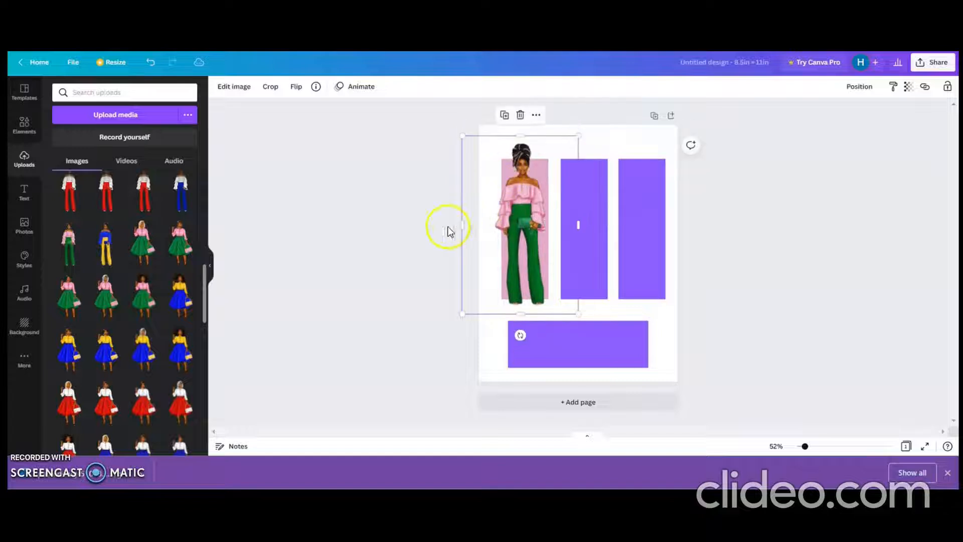
{"action": "left_click_drag", "start_coordinate": [459, 224], "coordinate": [489, 222]}
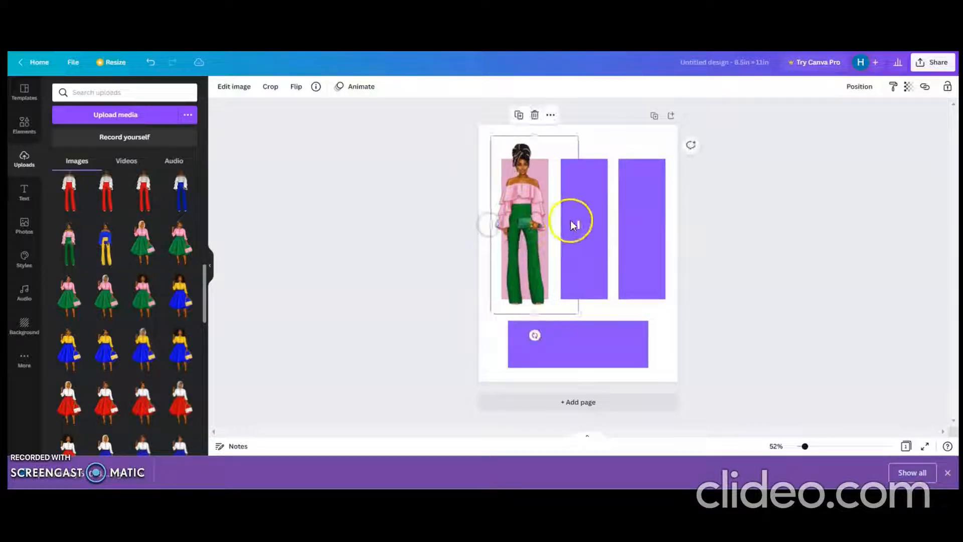
{"action": "left_click_drag", "start_coordinate": [579, 225], "coordinate": [551, 226]}
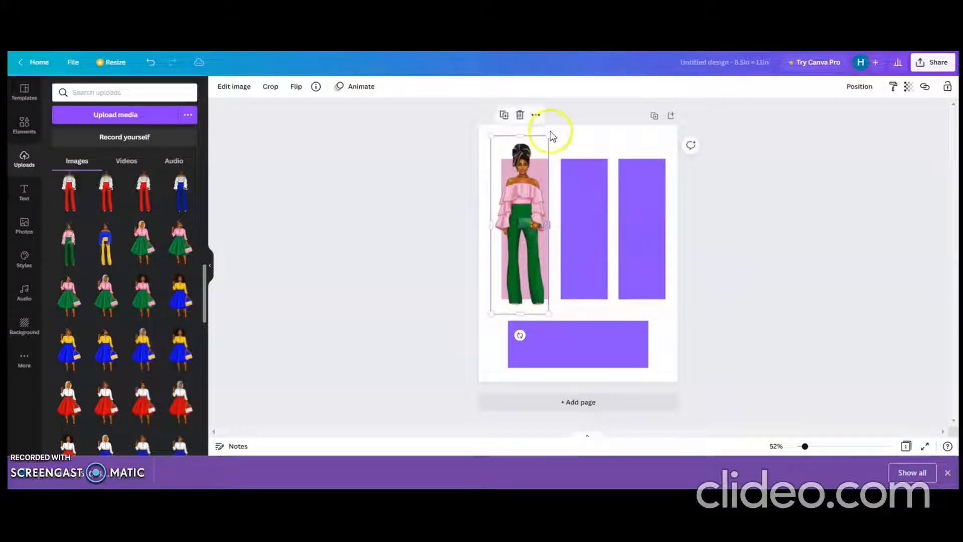
Step: Shrink the cropped figure to fit inside the pink rectangle and centre it horizontally near the rectangle's lower edge
{"action": "left_click_drag", "start_coordinate": [548, 136], "coordinate": [543, 181]}
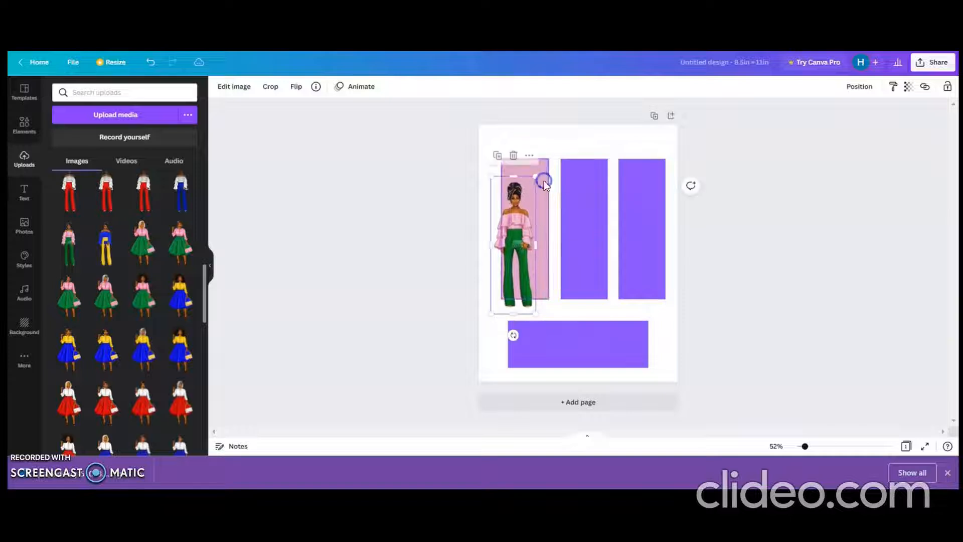
{"action": "left_click_drag", "start_coordinate": [510, 239], "coordinate": [521, 229]}
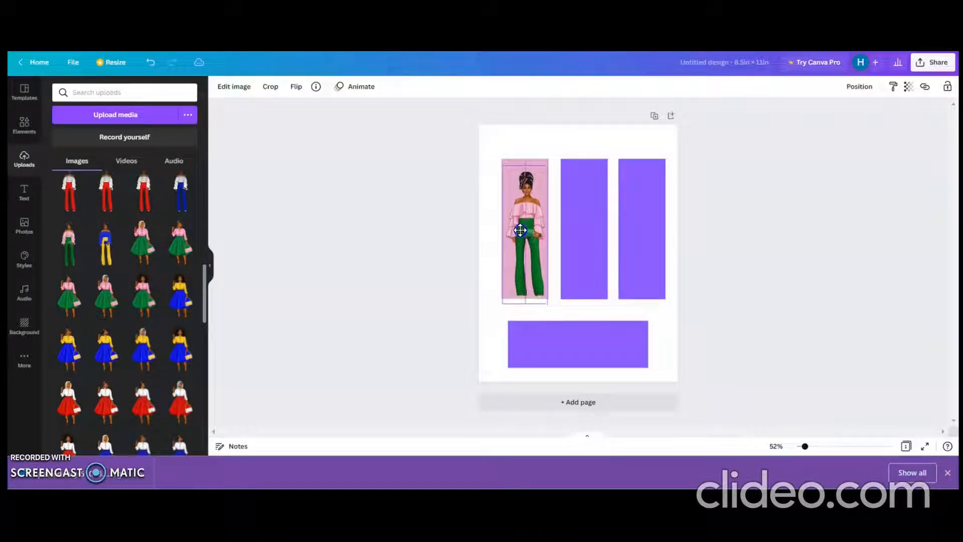
{"action": "left_click", "coordinate": [532, 194]}
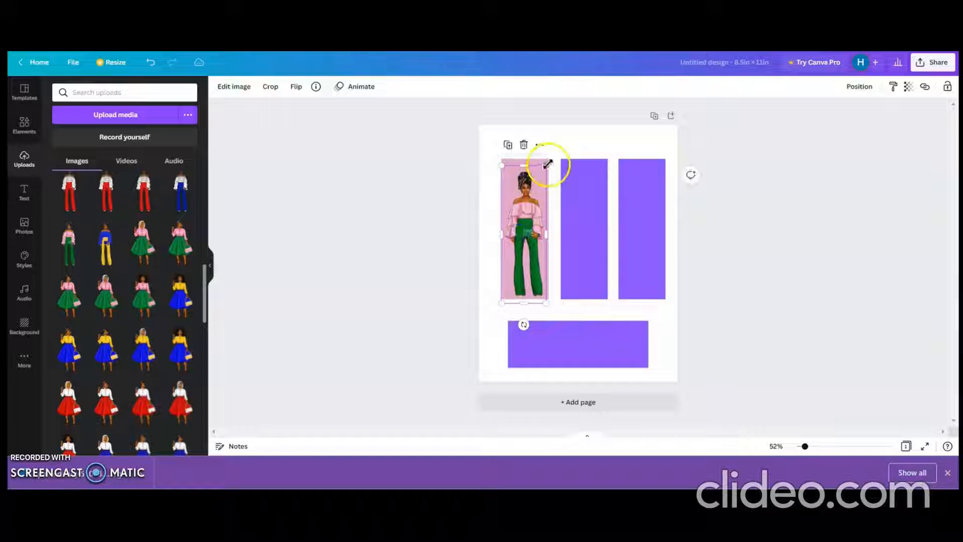
{"action": "left_click_drag", "start_coordinate": [548, 163], "coordinate": [545, 197]}
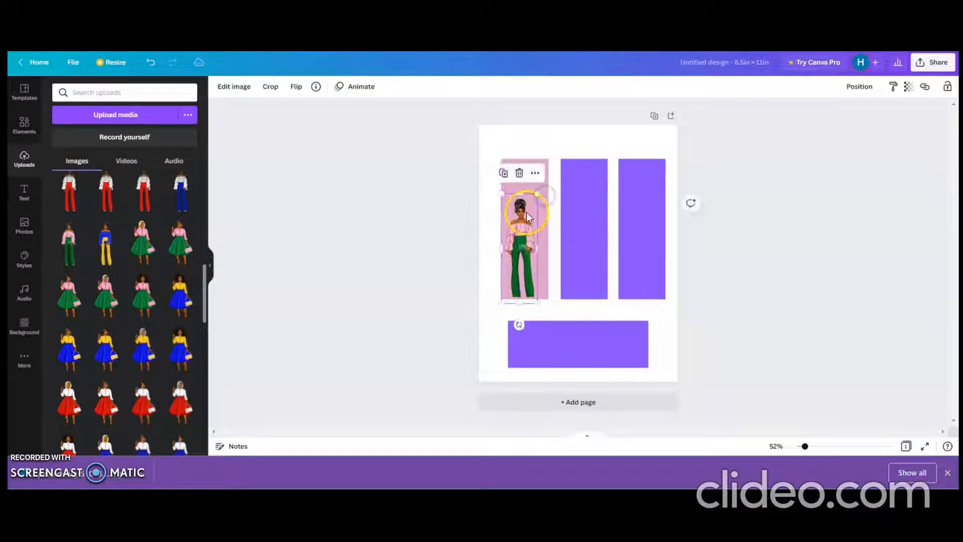
{"action": "left_click_drag", "start_coordinate": [518, 230], "coordinate": [520, 224]}
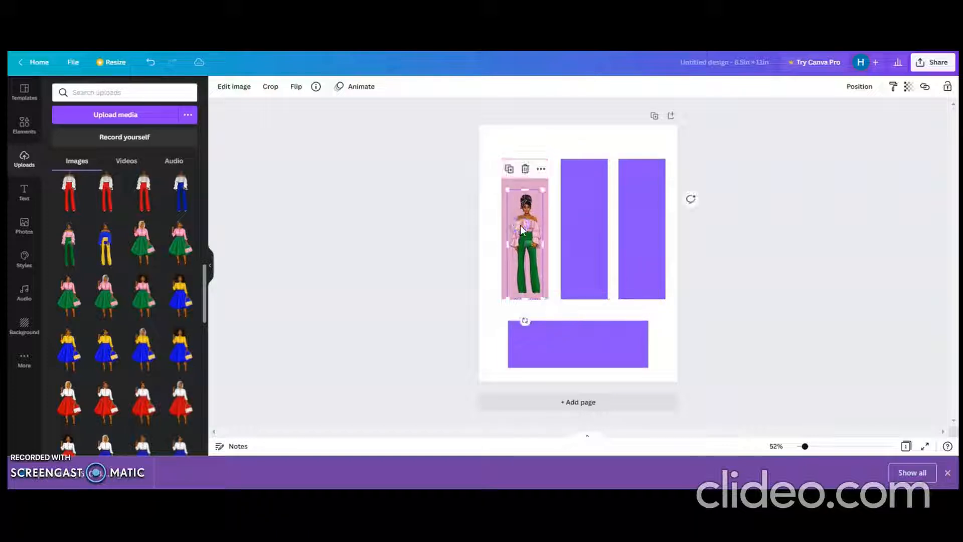
Step: Insert the uploaded "If God brings you to it" quote graphic, shrink it and place it over the pink rectangle above the figure's head
{"action": "left_click", "coordinate": [627, 134]}
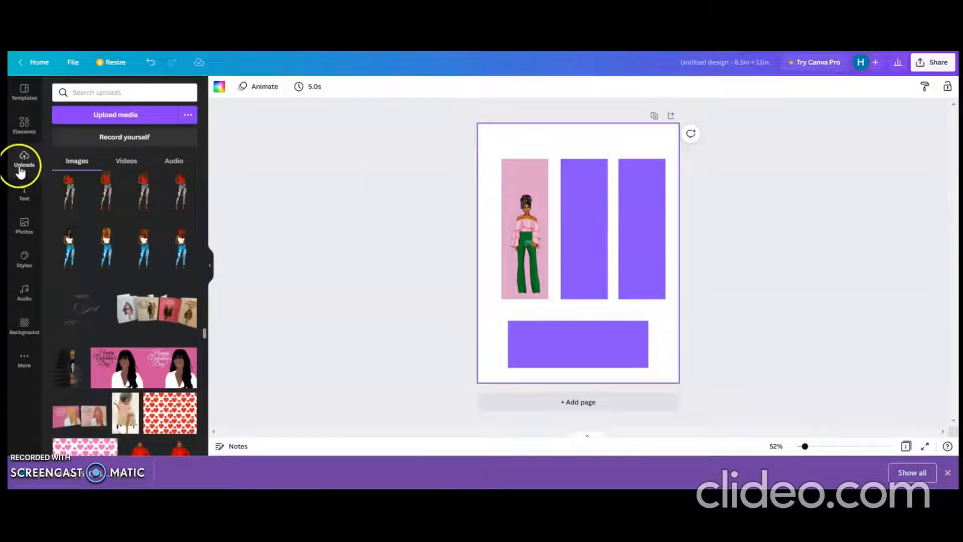
{"action": "left_click", "coordinate": [84, 316]}
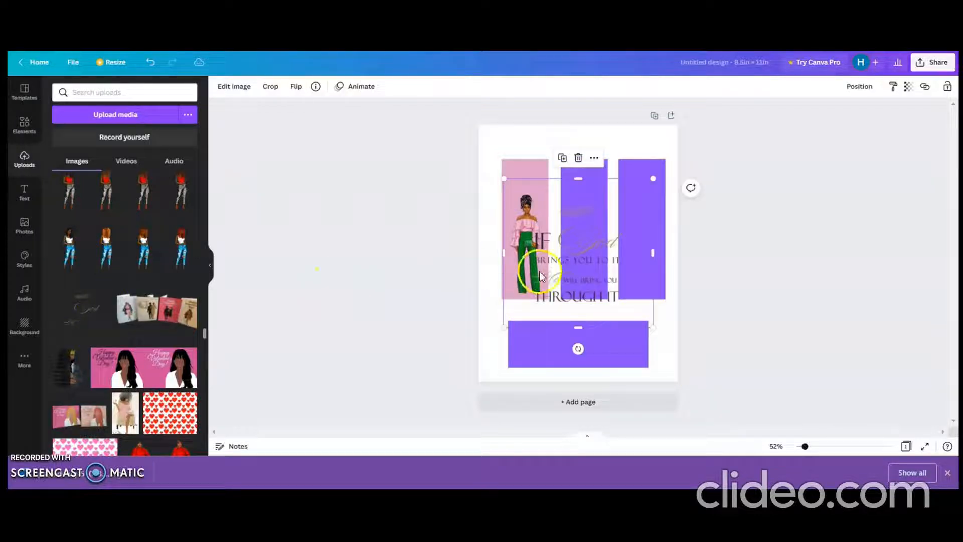
{"action": "mouse_move", "coordinate": [650, 180]}
{"action": "left_mouse_down"}
{"action": "mouse_move", "coordinate": [590, 288]}
{"action": "mouse_move", "coordinate": [531, 221]}
{"action": "mouse_move", "coordinate": [528, 179]}
{"action": "left_mouse_up"}
{"action": "left_click", "coordinate": [539, 305]}
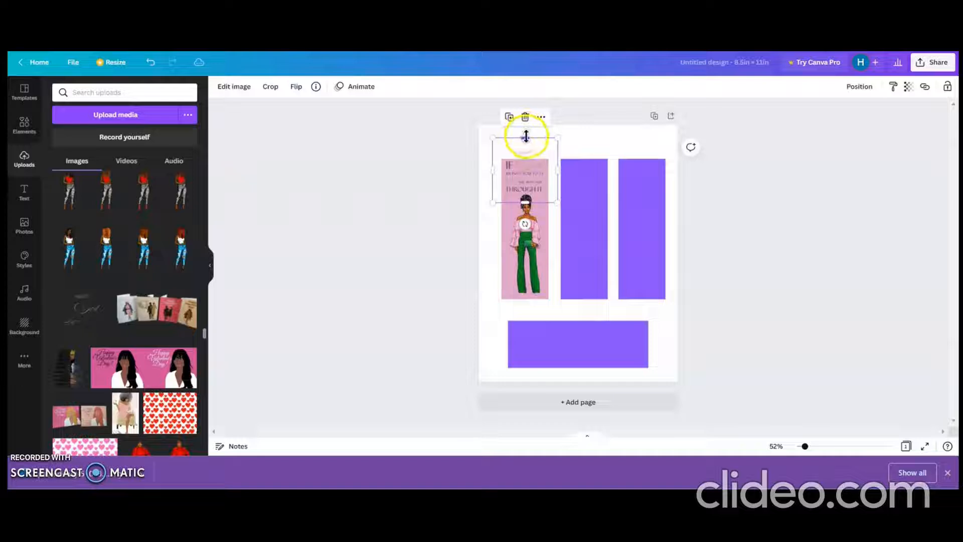
Step: Crop the quote graphic's empty margins so that its upper and side edges align with the pink rectangle
{"action": "left_click_drag", "start_coordinate": [526, 136], "coordinate": [531, 156]}
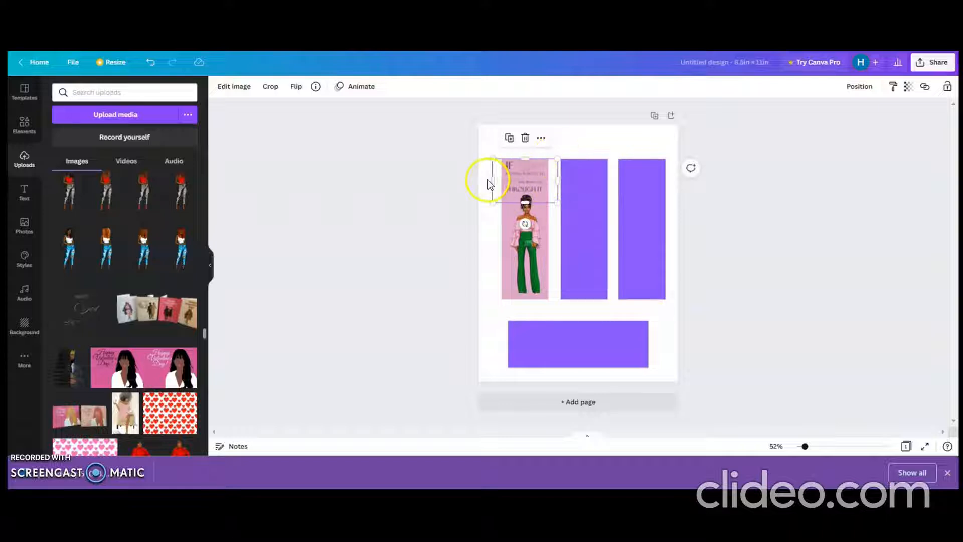
{"action": "left_click_drag", "start_coordinate": [489, 179], "coordinate": [549, 179]}
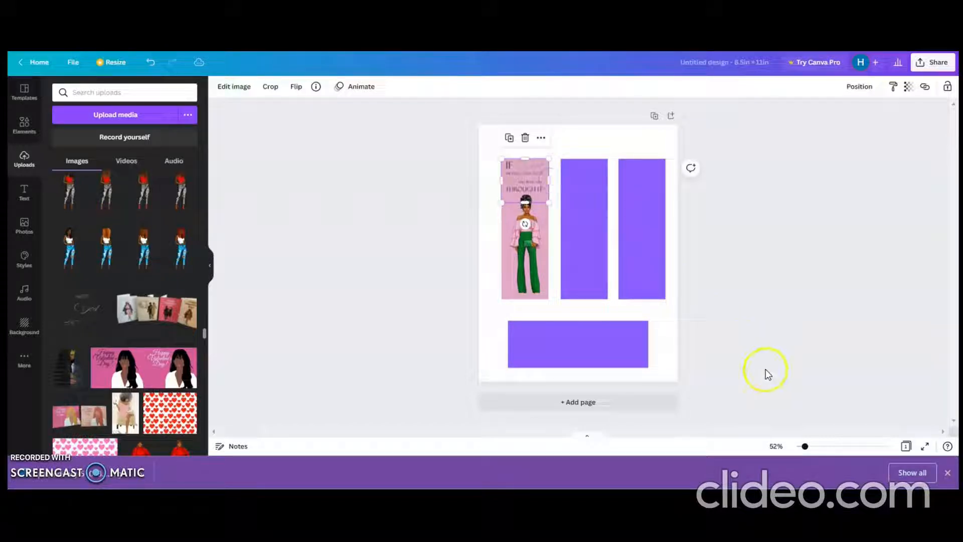
{"action": "left_click_drag", "start_coordinate": [808, 449], "coordinate": [813, 451]}
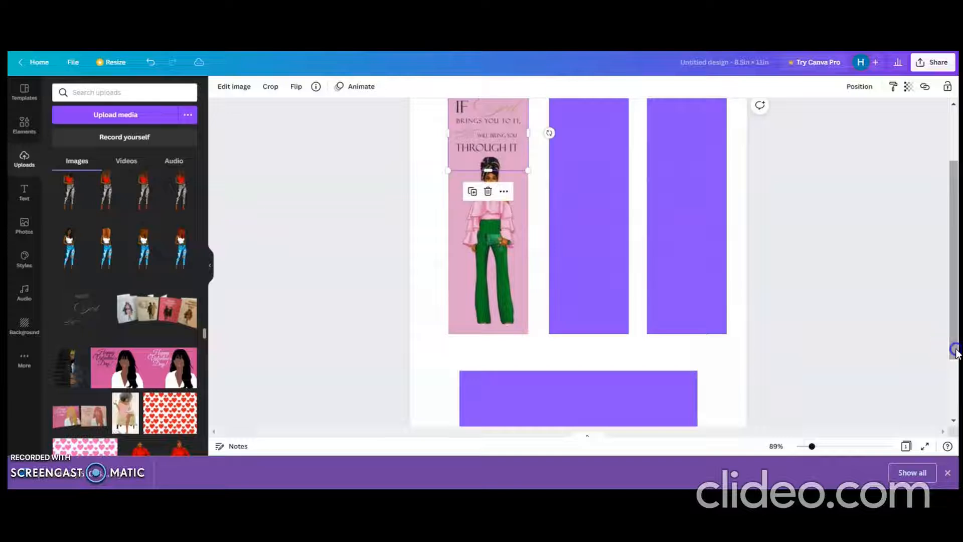
{"action": "left_click_drag", "start_coordinate": [956, 349], "coordinate": [956, 338]}
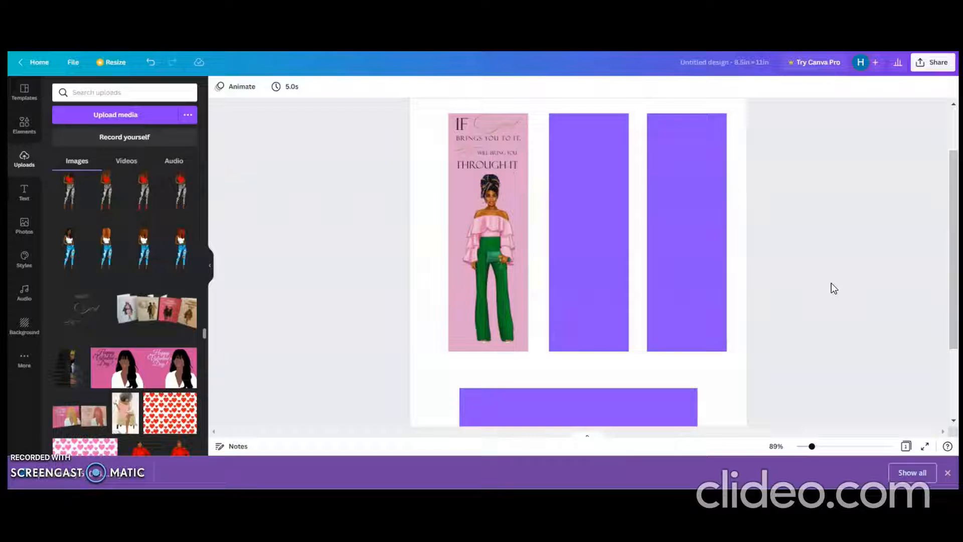
{"action": "left_click", "coordinate": [726, 327]}
{"action": "left_click", "coordinate": [501, 285]}
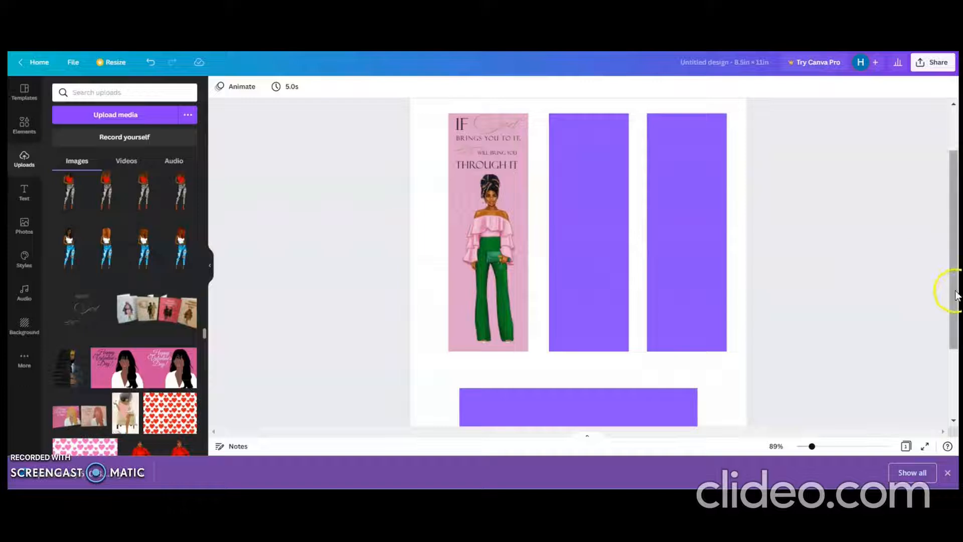
Step: Insert the uploaded figure in the white top and ripped jeans, cropping the empty margins from both sides and above the head
{"action": "scroll", "coordinate": [955, 296], "scroll_direction": "up", "scroll_amount": 2}
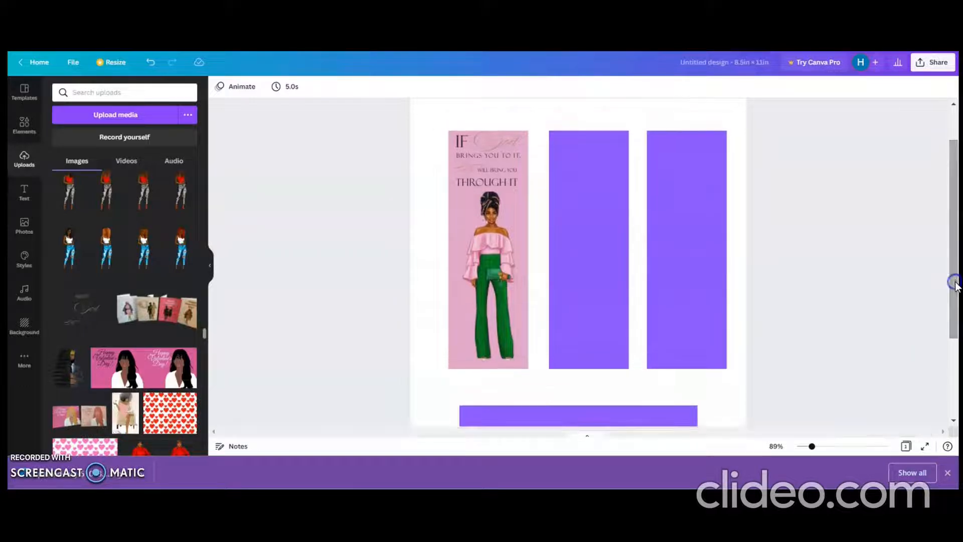
{"action": "left_click", "coordinate": [610, 287]}
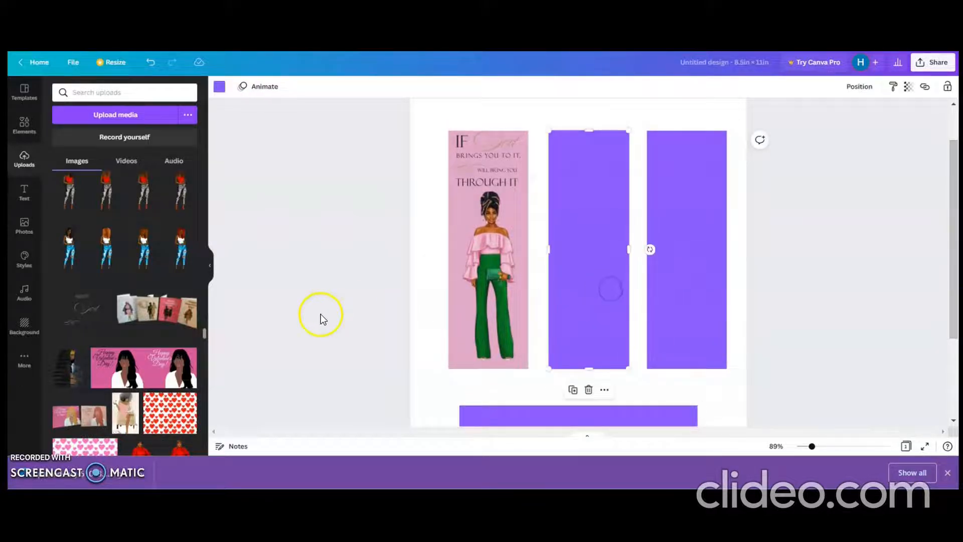
{"action": "left_click", "coordinate": [75, 251]}
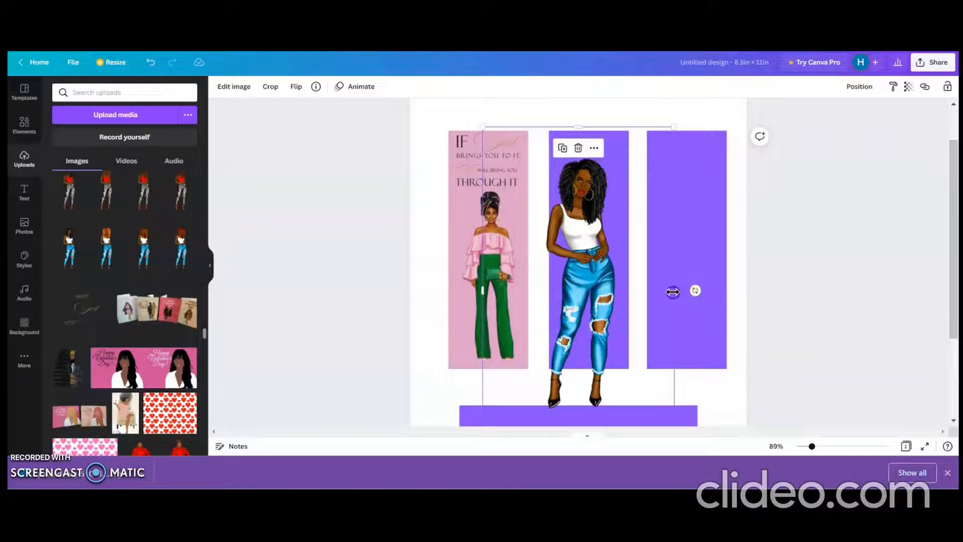
{"action": "left_click_drag", "start_coordinate": [670, 294], "coordinate": [621, 288]}
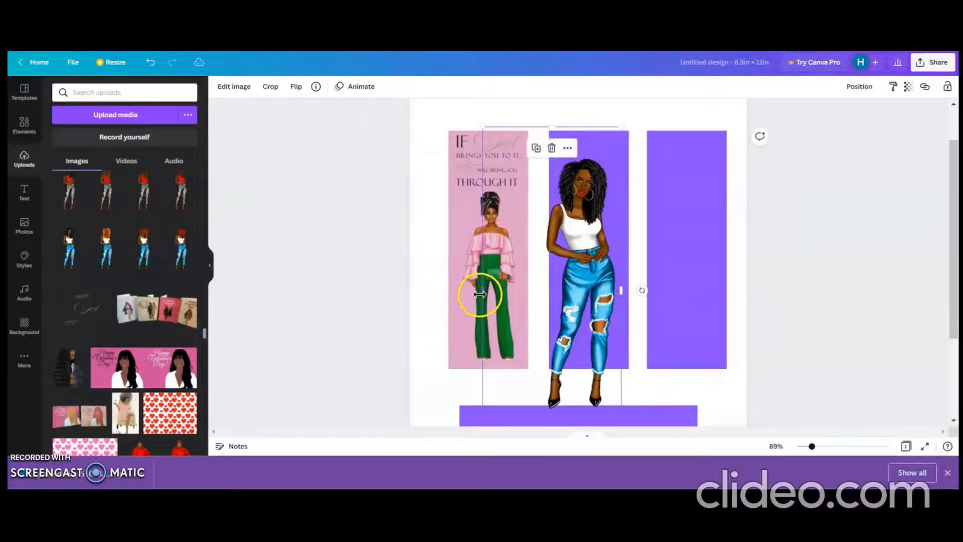
{"action": "left_click_drag", "start_coordinate": [483, 289], "coordinate": [545, 290]}
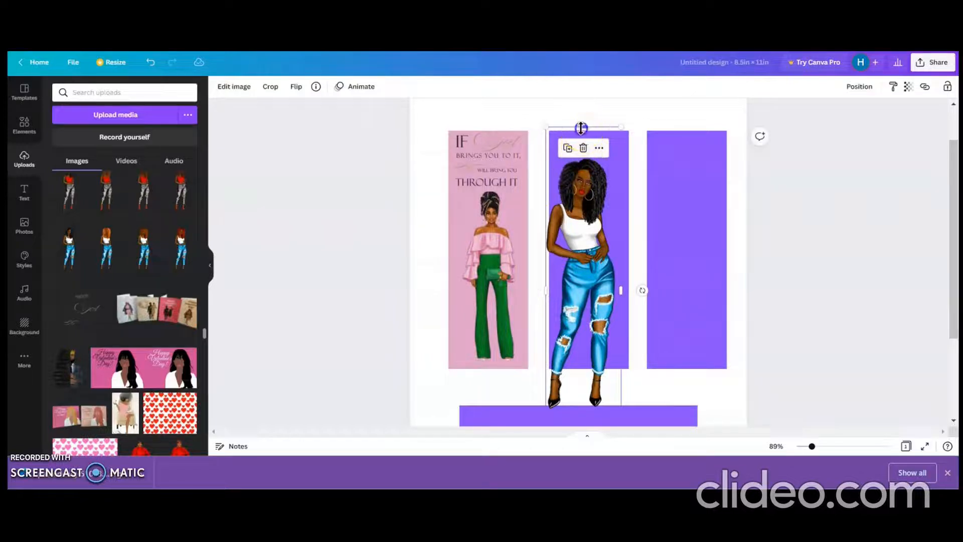
{"action": "left_click_drag", "start_coordinate": [582, 127], "coordinate": [581, 154]}
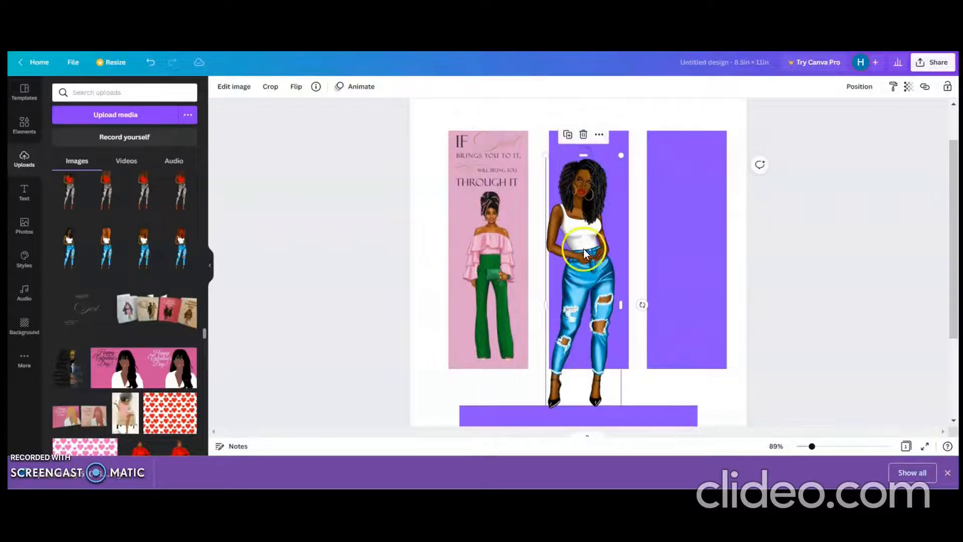
Step: Place the jeans figure over the middle rectangle, crop the margin below its feet and shrink it to fit inside
{"action": "left_click_drag", "start_coordinate": [583, 248], "coordinate": [588, 206]}
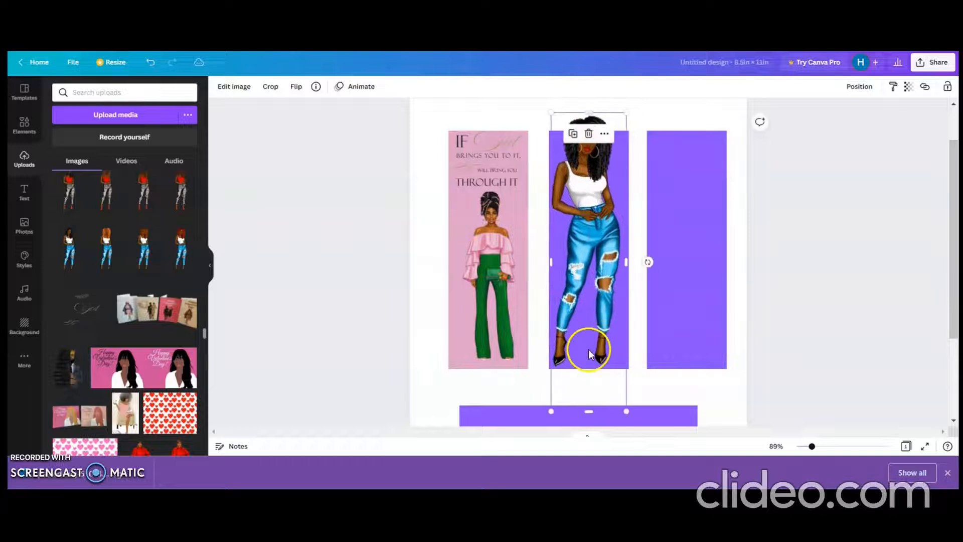
{"action": "left_click_drag", "start_coordinate": [591, 404], "coordinate": [589, 369]}
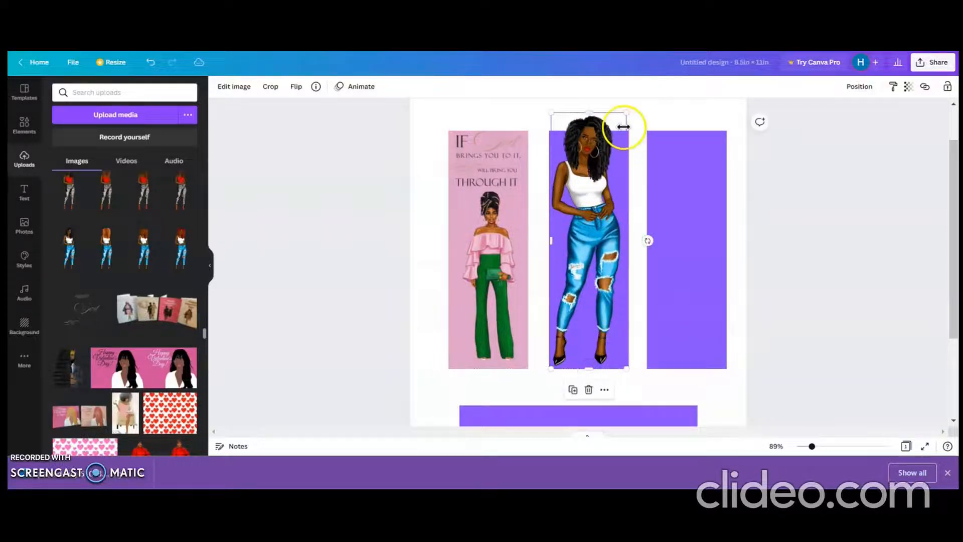
{"action": "left_click_drag", "start_coordinate": [627, 111], "coordinate": [628, 173]}
{"action": "left_click_drag", "start_coordinate": [588, 237], "coordinate": [600, 239]}
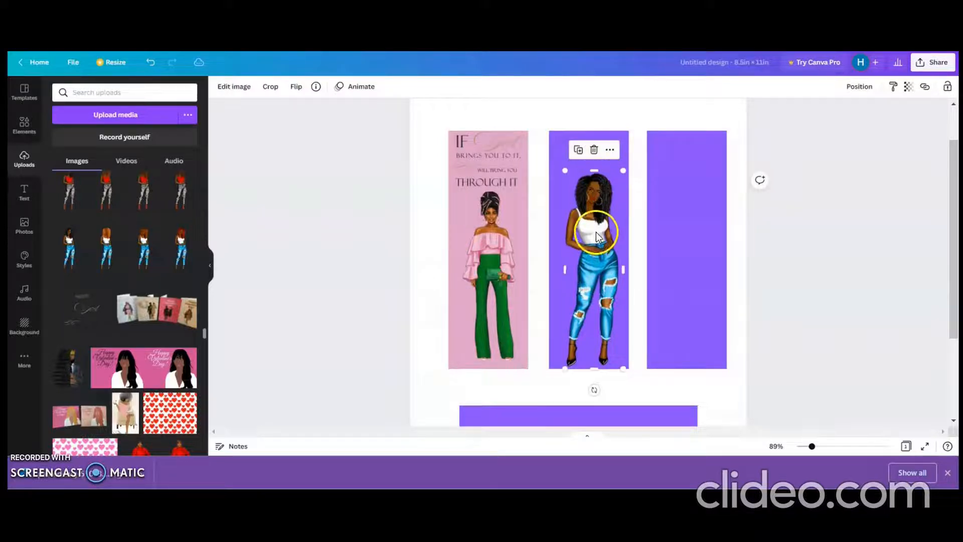
Step: Duplicate the quote graphic onto the upper part of the middle rectangle and shrink the jeans figure to fit beneath it
{"action": "left_click", "coordinate": [468, 163]}
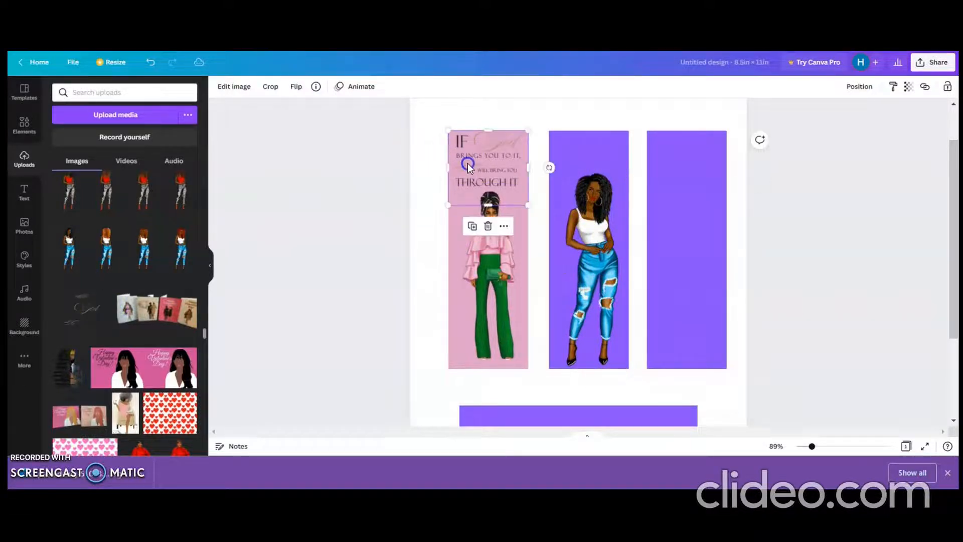
{"action": "left_click", "coordinate": [472, 225]}
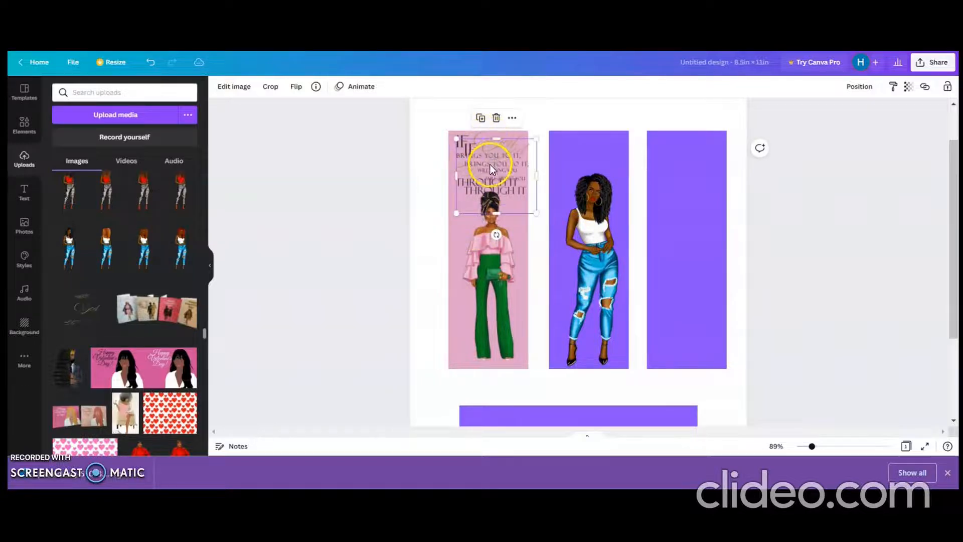
{"action": "left_click_drag", "start_coordinate": [490, 164], "coordinate": [583, 156]}
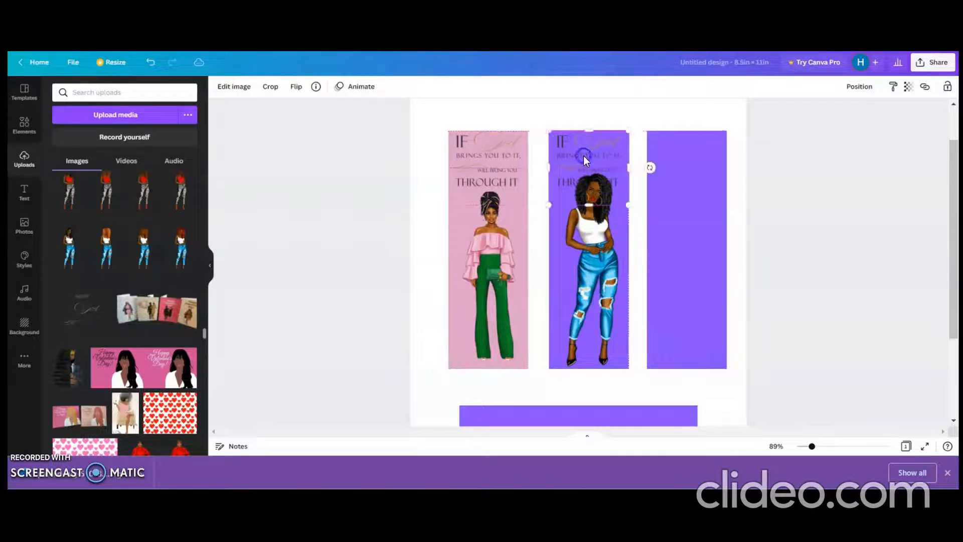
{"action": "left_click", "coordinate": [598, 266]}
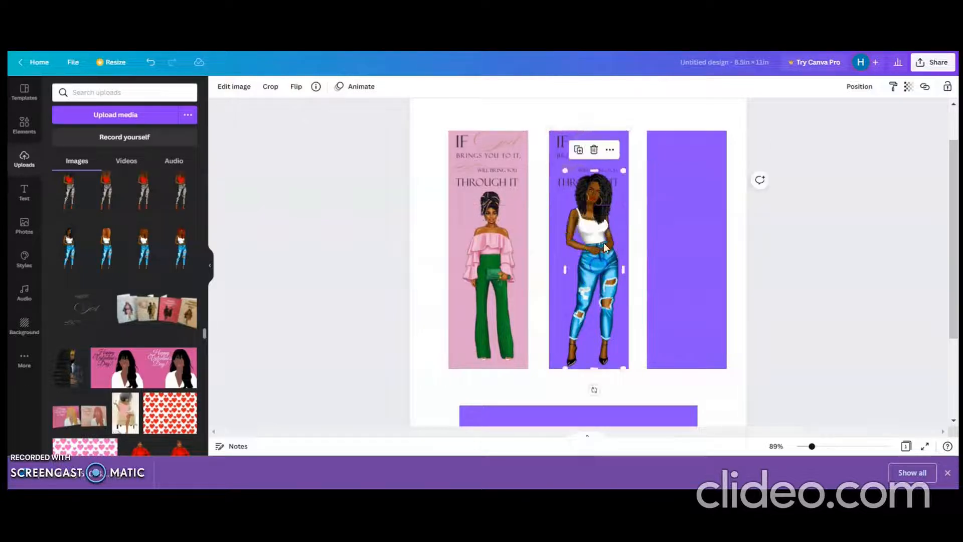
{"action": "left_click_drag", "start_coordinate": [623, 170], "coordinate": [624, 191]}
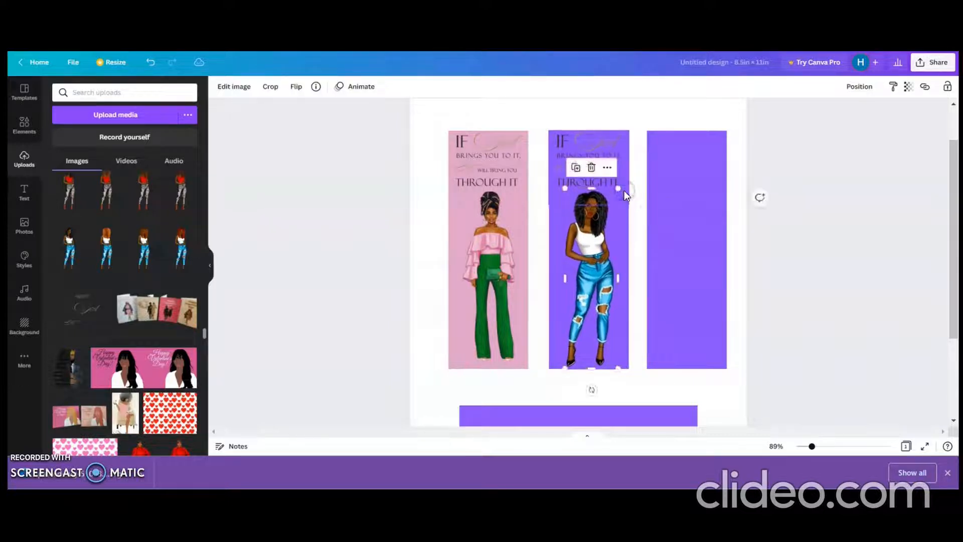
Step: Recolour the middle upright rectangle with the blue photo colour taken from the figure's jeans
{"action": "left_click", "coordinate": [552, 338]}
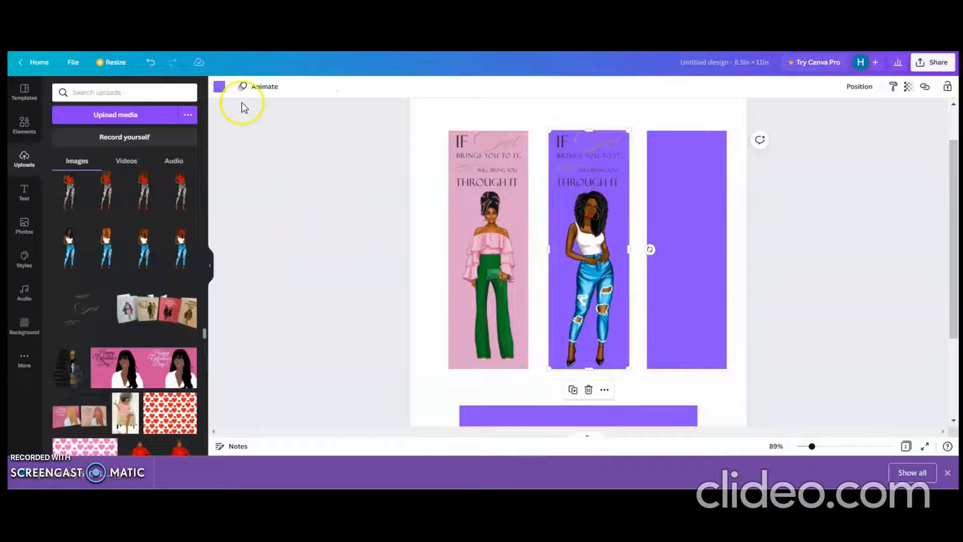
{"action": "left_click", "coordinate": [218, 88]}
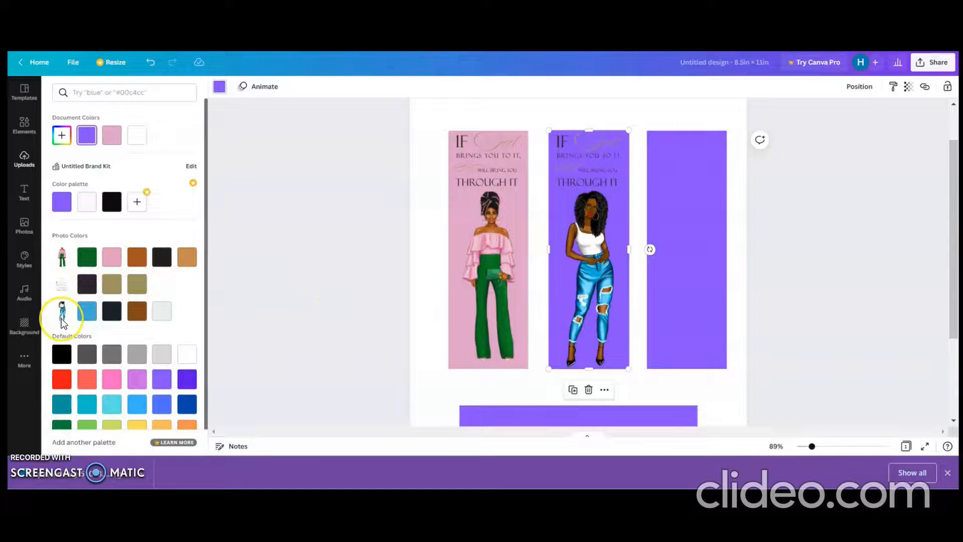
{"action": "left_click", "coordinate": [91, 313]}
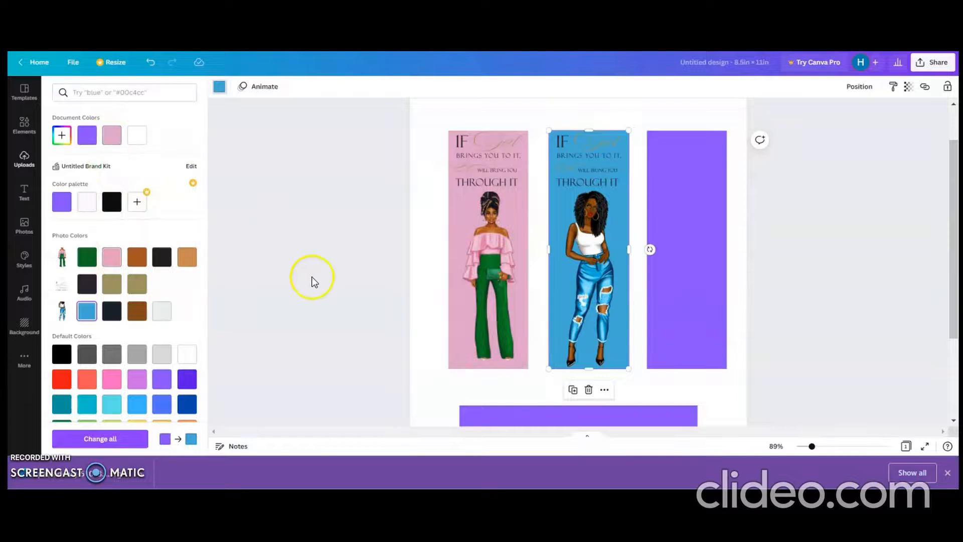
Step: Try the pink, green and rust-brown photo colours on the leftmost upright rectangle, finishing with the tan photo colour
{"action": "left_click", "coordinate": [452, 324]}
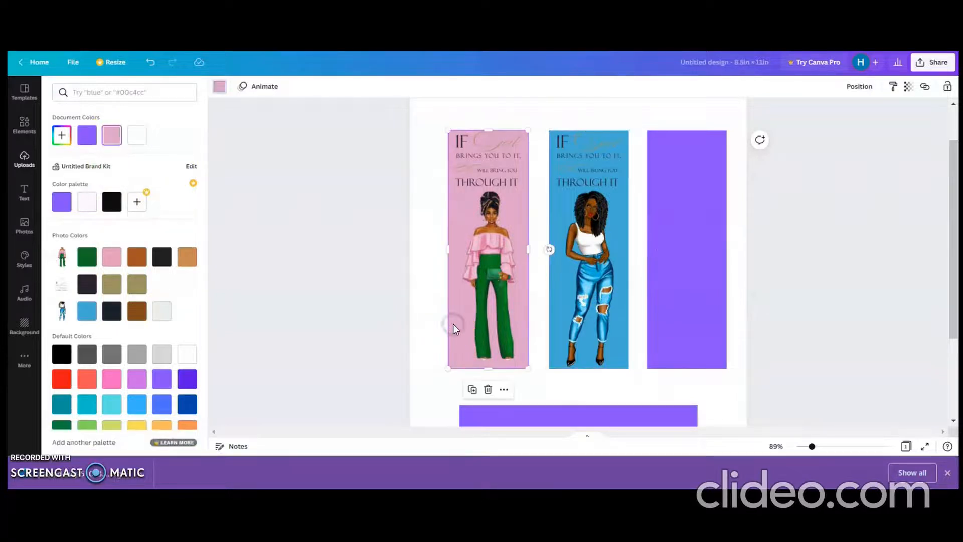
{"action": "left_click", "coordinate": [114, 263]}
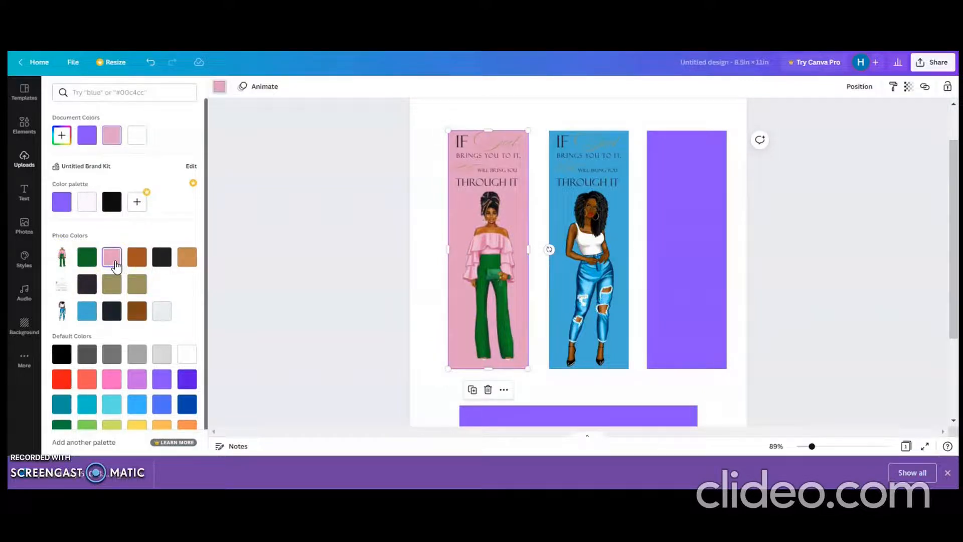
{"action": "left_click", "coordinate": [81, 262]}
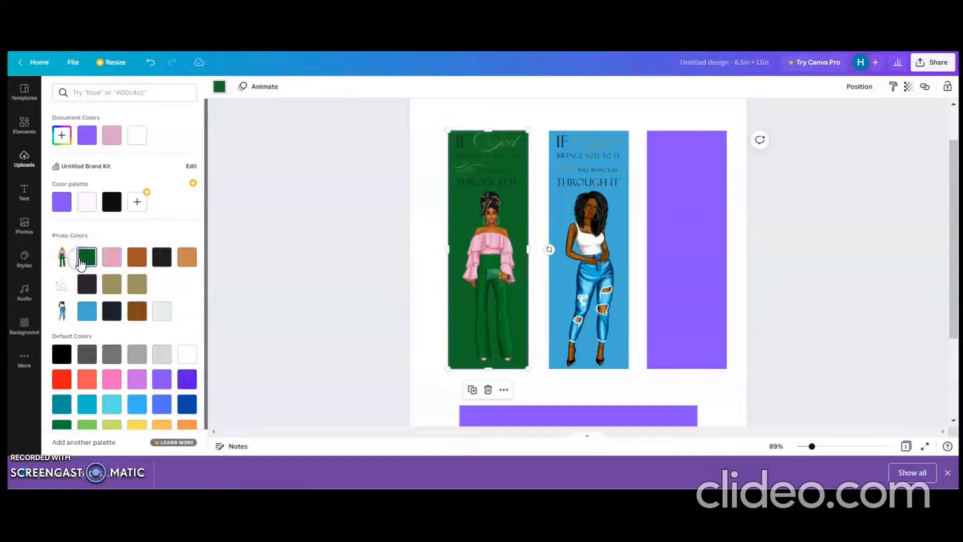
{"action": "left_click", "coordinate": [135, 266]}
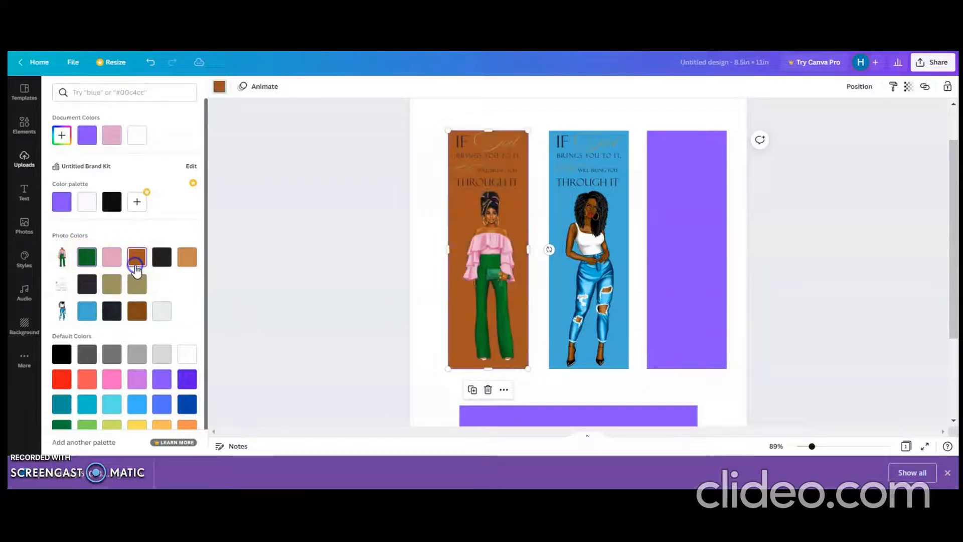
{"action": "left_click", "coordinate": [187, 258]}
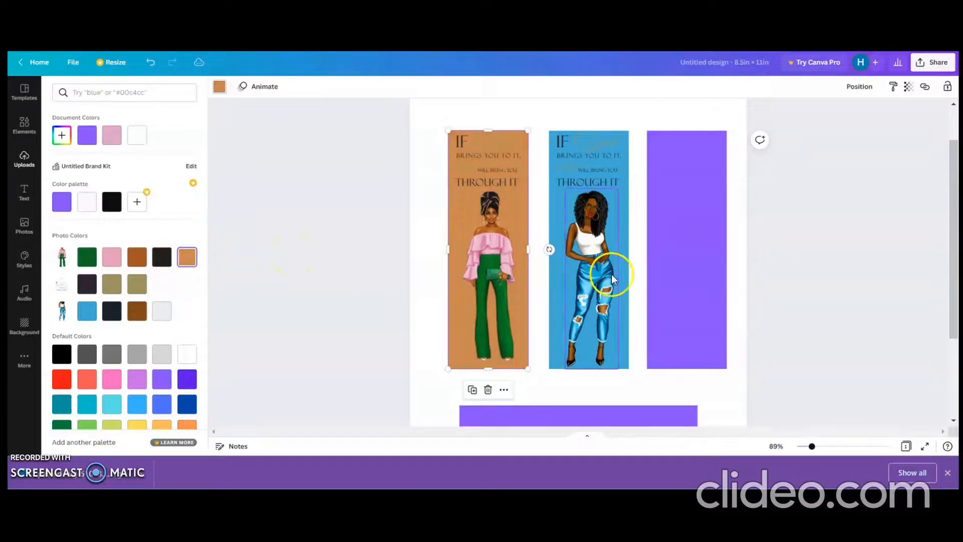
Step: Delete the rightmost upright purple rectangle and the whole blue panel, including its quote graphic and jeans figure
{"action": "left_click", "coordinate": [678, 263]}
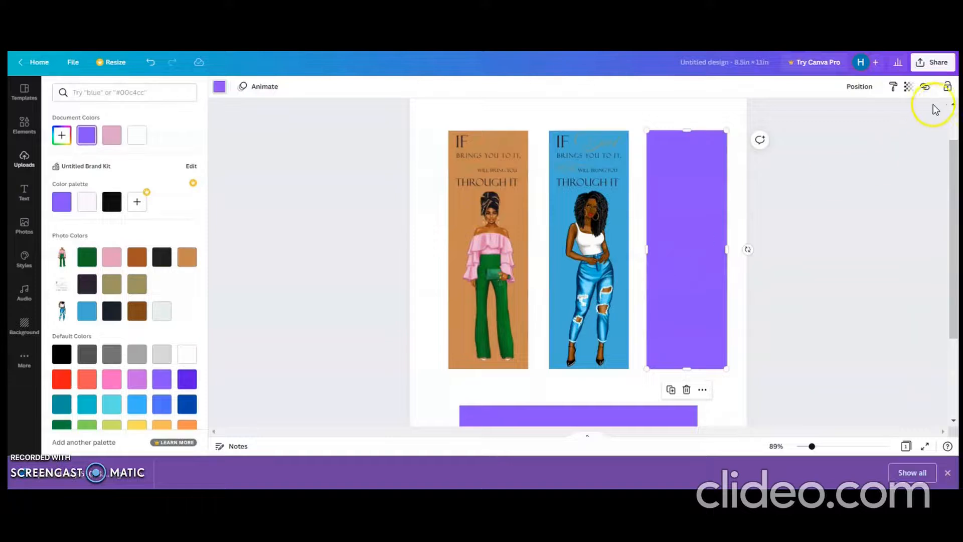
{"action": "right_click", "coordinate": [677, 226]}
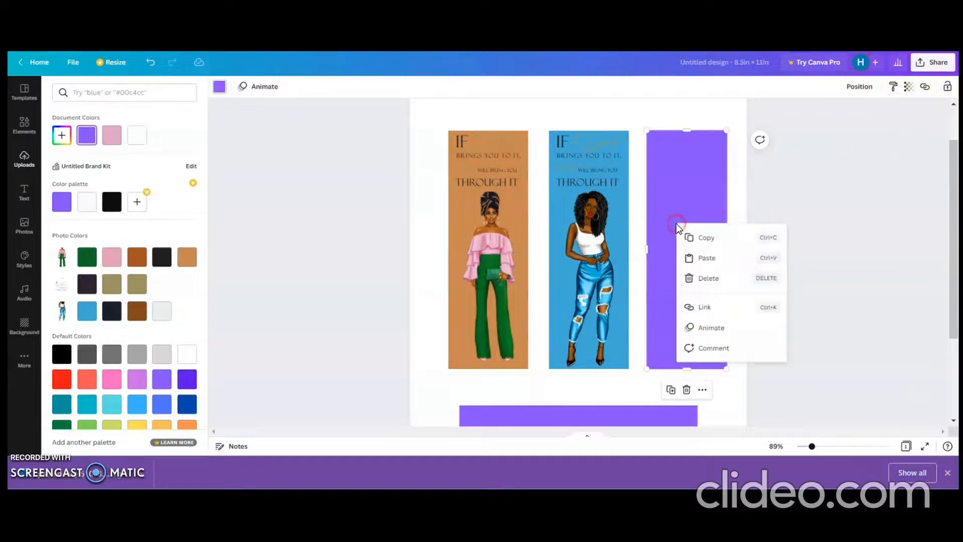
{"action": "left_click", "coordinate": [717, 279]}
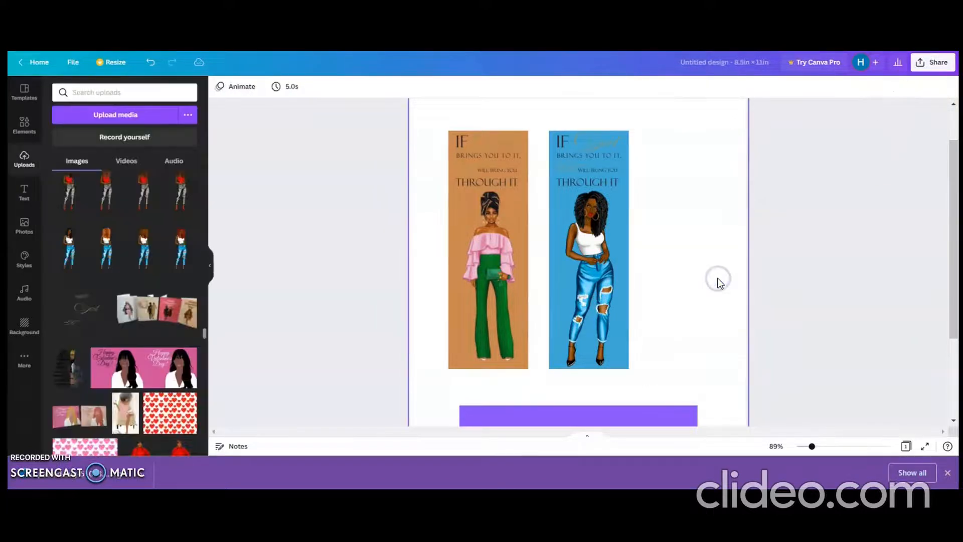
{"action": "left_click_drag", "start_coordinate": [657, 299], "coordinate": [542, 118]}
{"action": "right_click", "coordinate": [574, 151]}
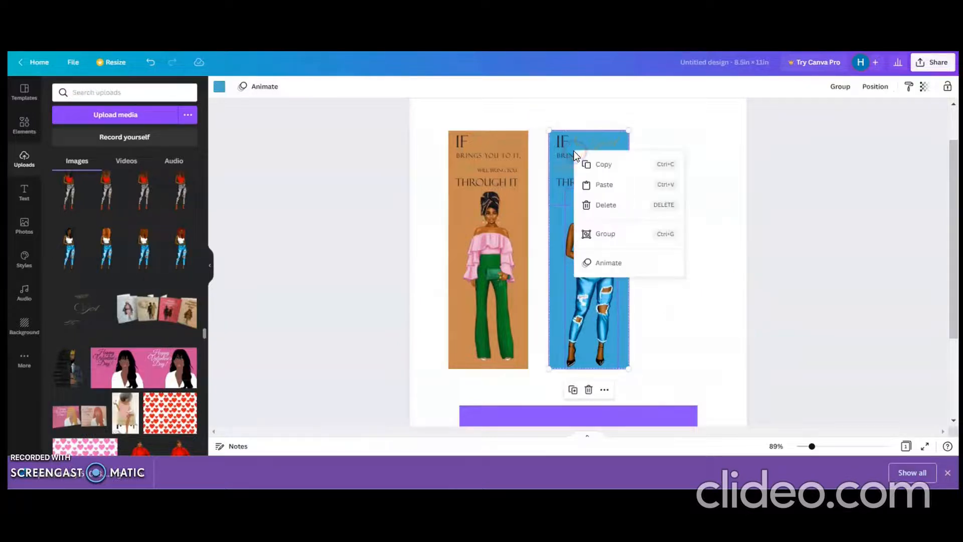
{"action": "left_click", "coordinate": [621, 209]}
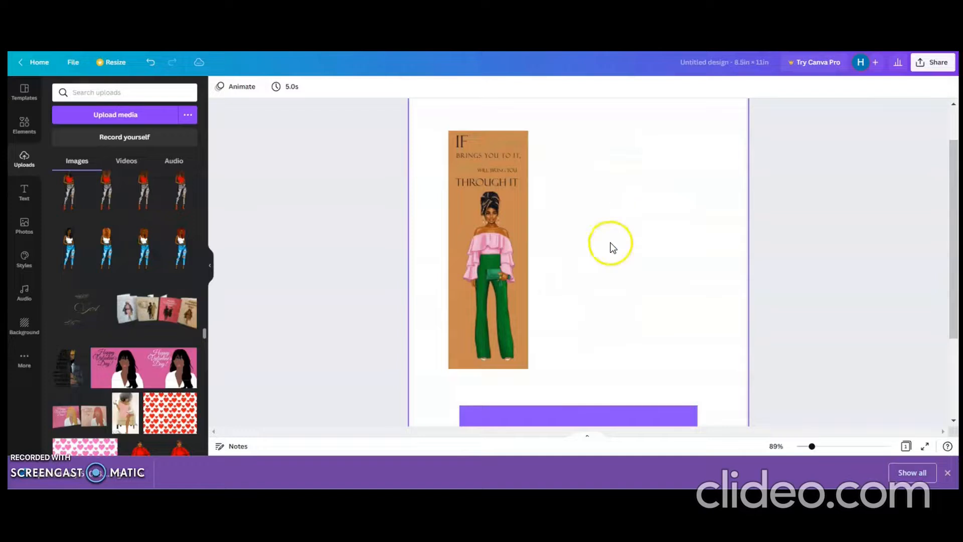
Step: Group the tan rectangle, its quote graphic and the figure in green trousers into one panel
{"action": "left_click_drag", "start_coordinate": [556, 354], "coordinate": [454, 135]}
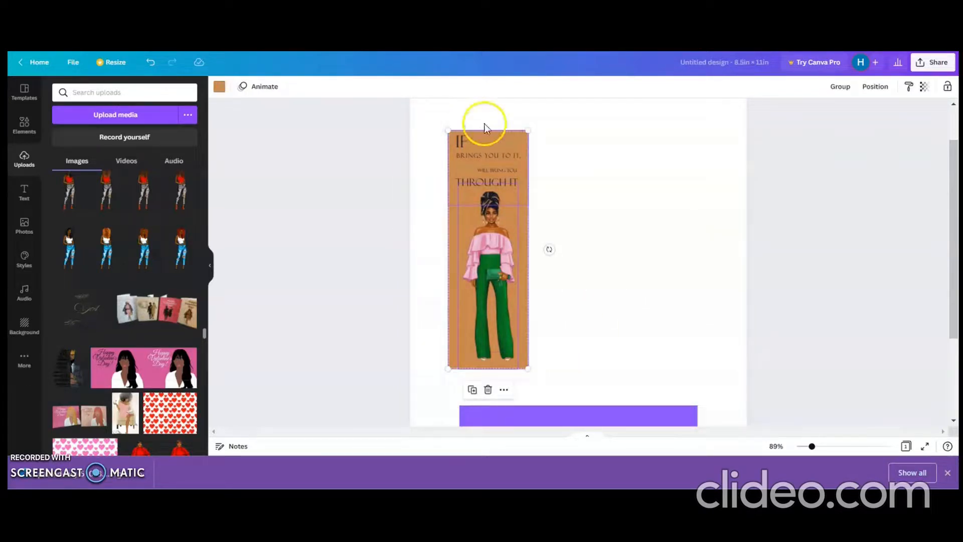
{"action": "left_click", "coordinate": [843, 88]}
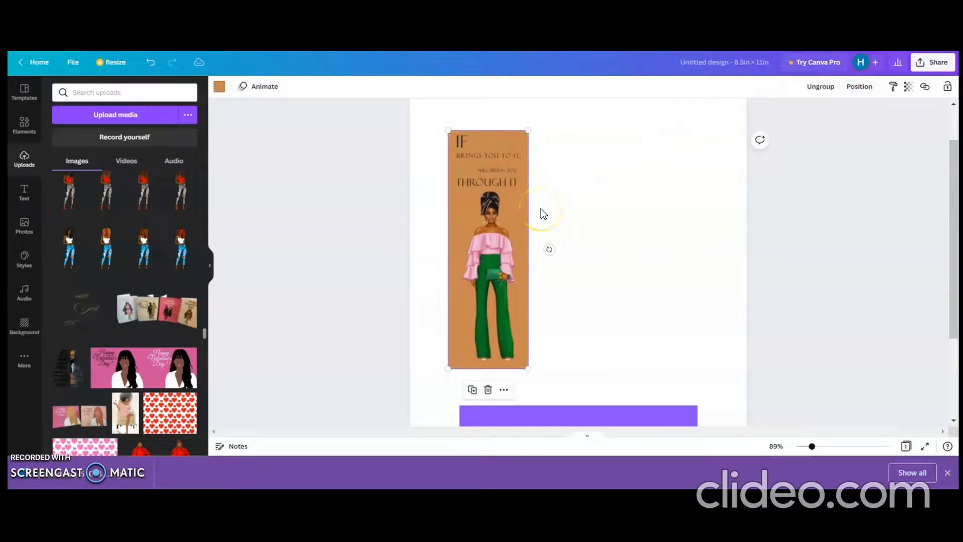
{"action": "left_click", "coordinate": [506, 219]}
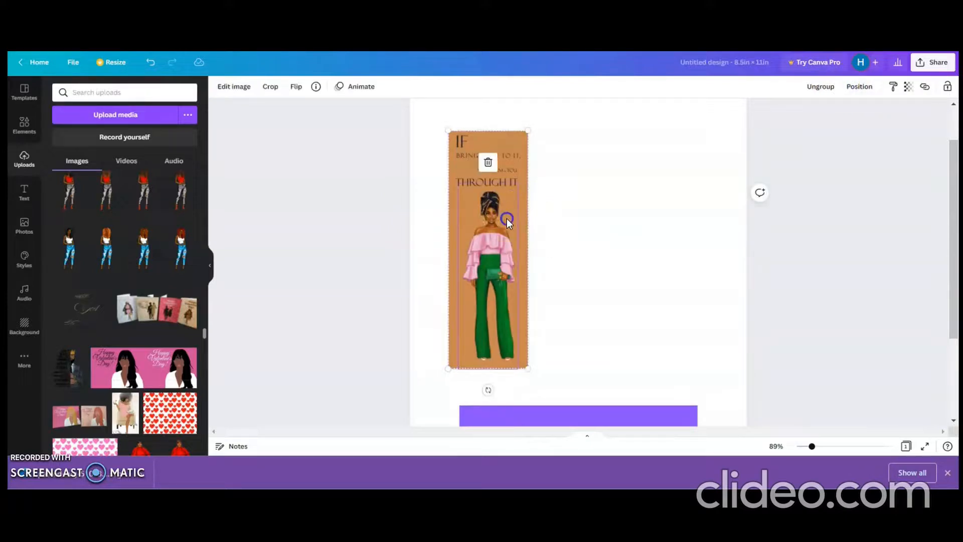
{"action": "left_click", "coordinate": [553, 263]}
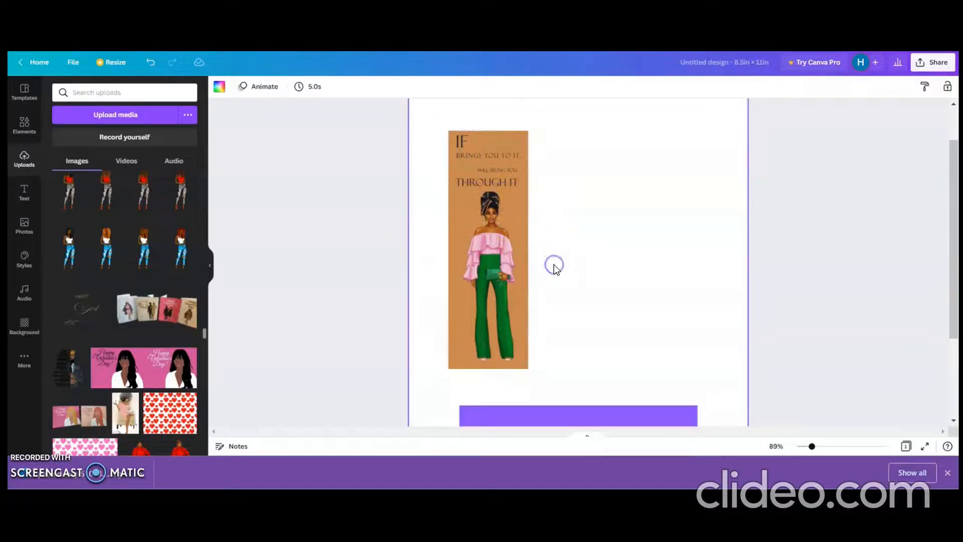
Step: Duplicate the grouped tan panel and place the copy level with the original, just to its right
{"action": "left_click", "coordinate": [497, 219]}
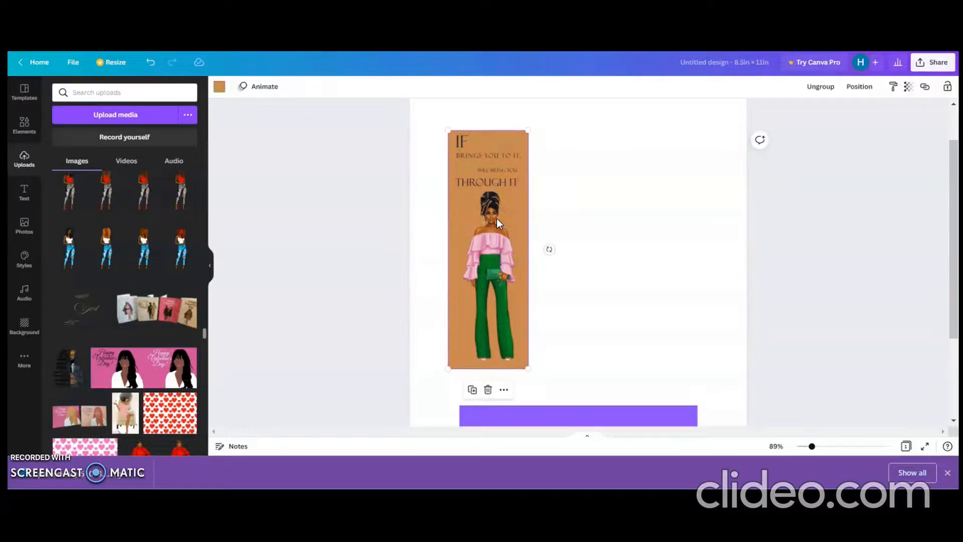
{"action": "left_click", "coordinate": [472, 389]}
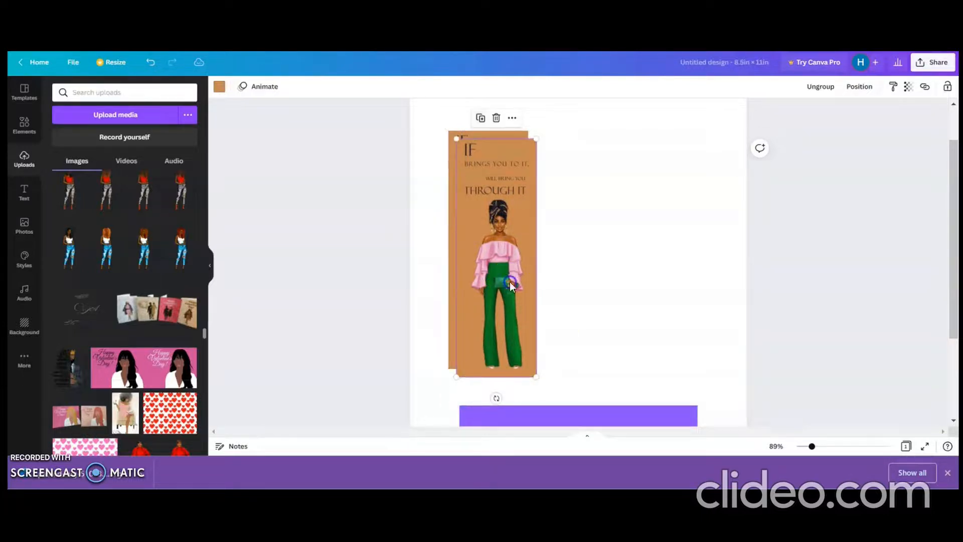
{"action": "left_click_drag", "start_coordinate": [510, 282], "coordinate": [591, 273]}
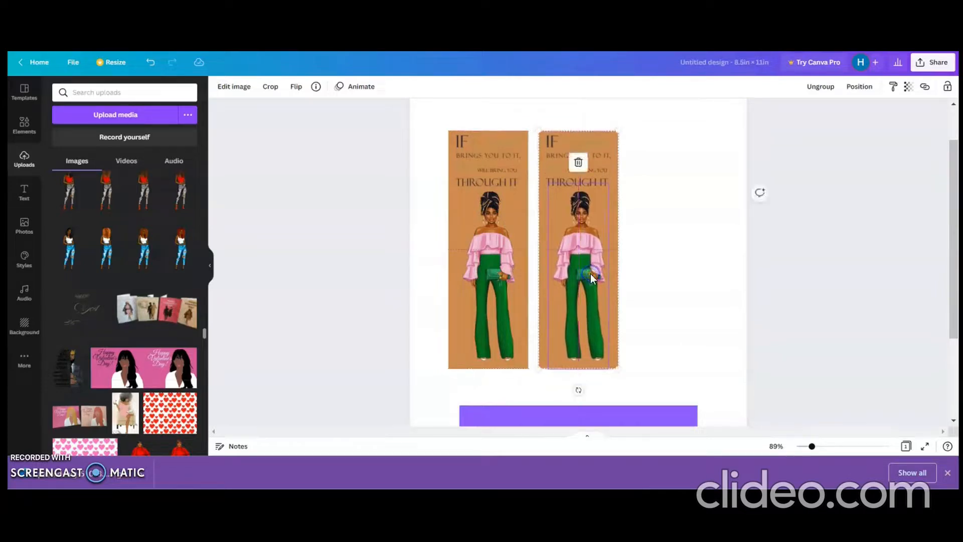
Step: Recolour the background rectangle of the copied panel with the pink photo colour #e39ebc
{"action": "left_click", "coordinate": [543, 328]}
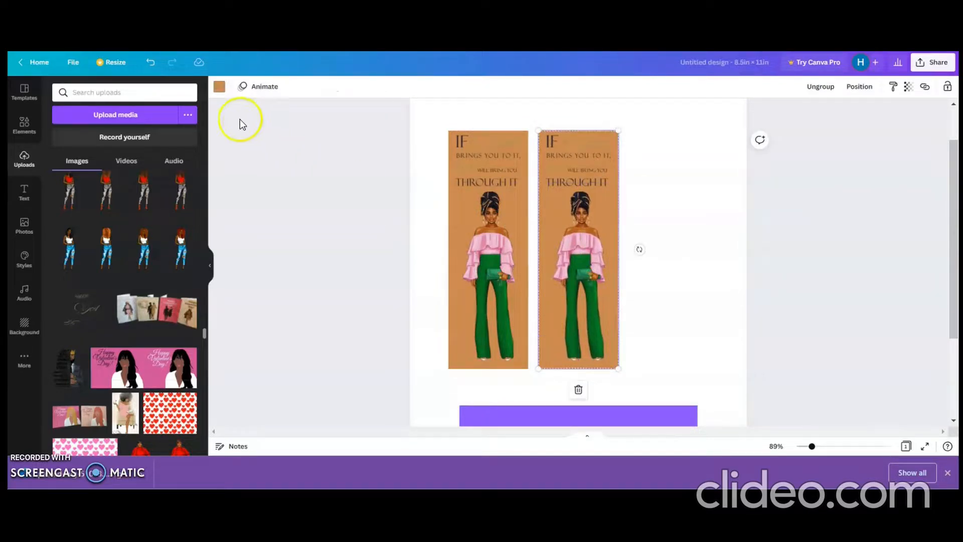
{"action": "left_click", "coordinate": [223, 89]}
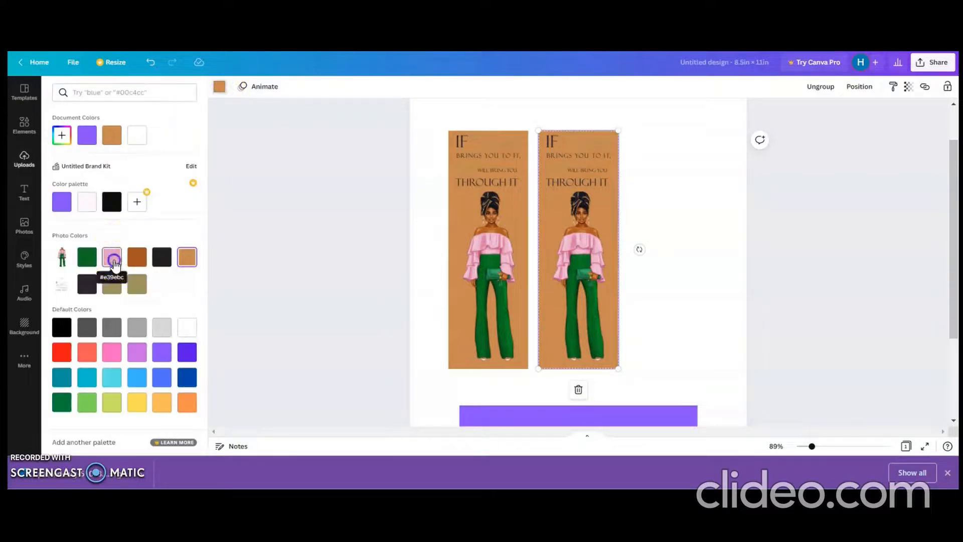
{"action": "left_click", "coordinate": [111, 258]}
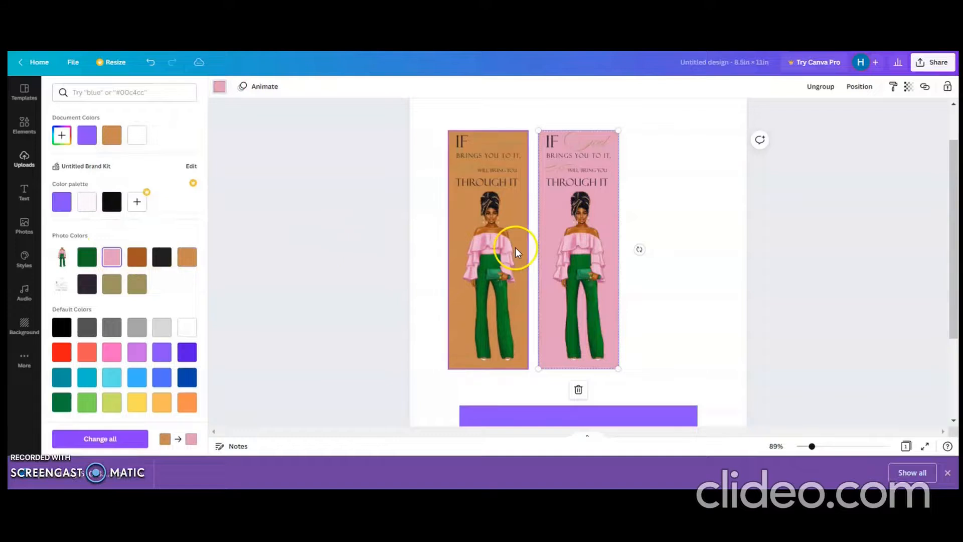
{"action": "left_click", "coordinate": [654, 308]}
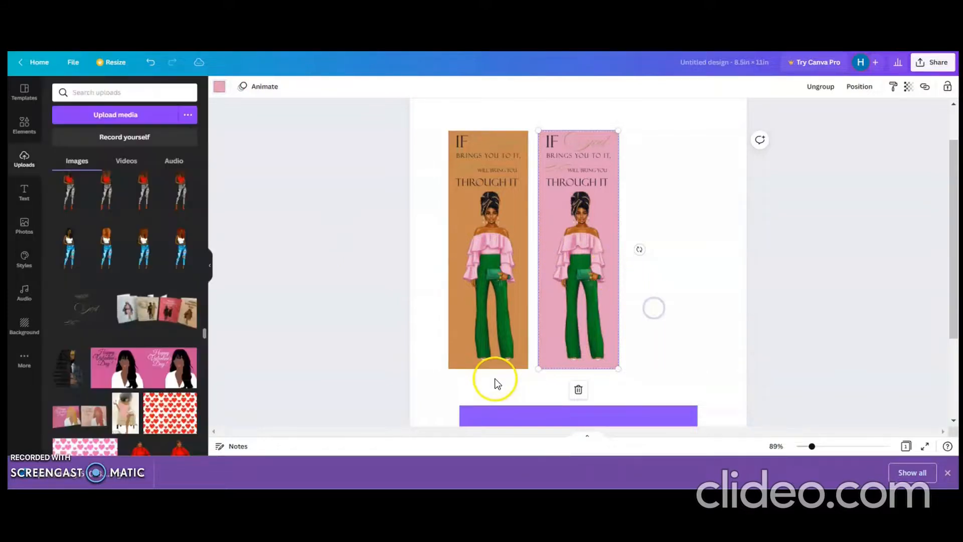
Step: Duplicate the tan panel to the right of the pink one and recolour the copy's background with the green photo colour
{"action": "left_click_drag", "start_coordinate": [494, 377], "coordinate": [468, 167]}
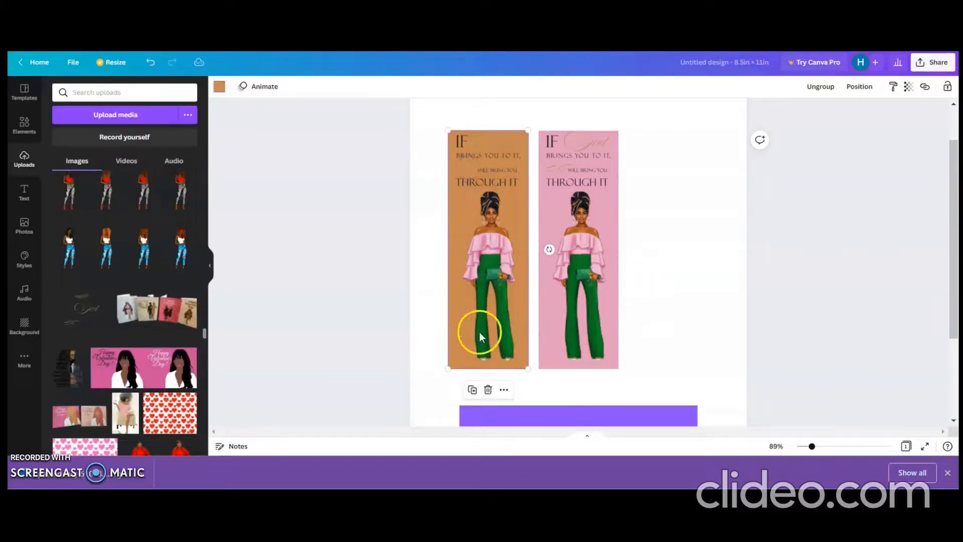
{"action": "left_click", "coordinate": [472, 391]}
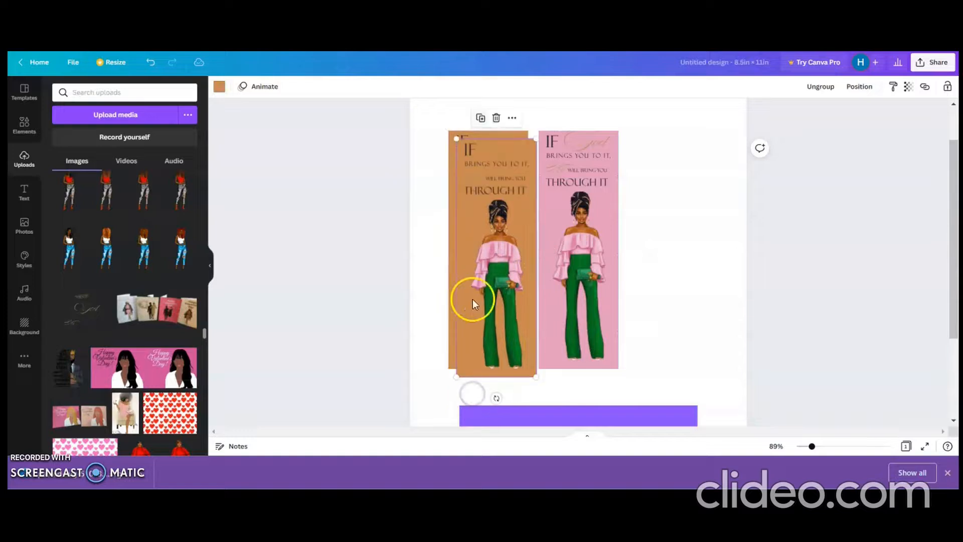
{"action": "left_click_drag", "start_coordinate": [473, 301], "coordinate": [641, 284]}
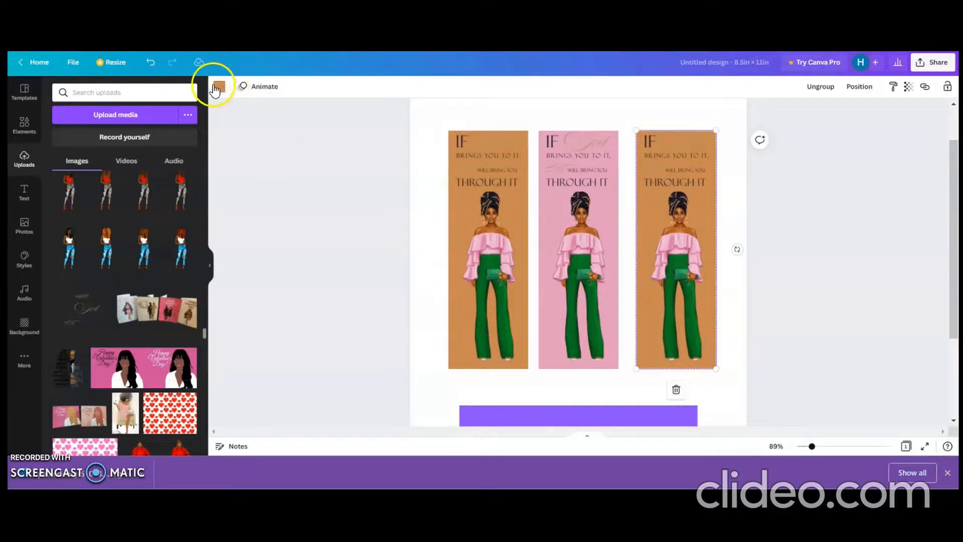
{"action": "left_click", "coordinate": [219, 87]}
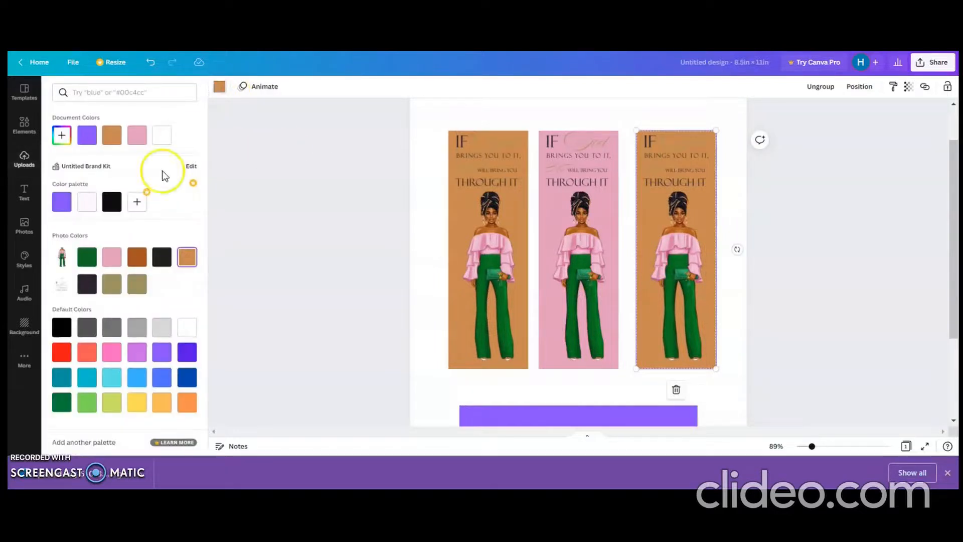
{"action": "left_click", "coordinate": [87, 257]}
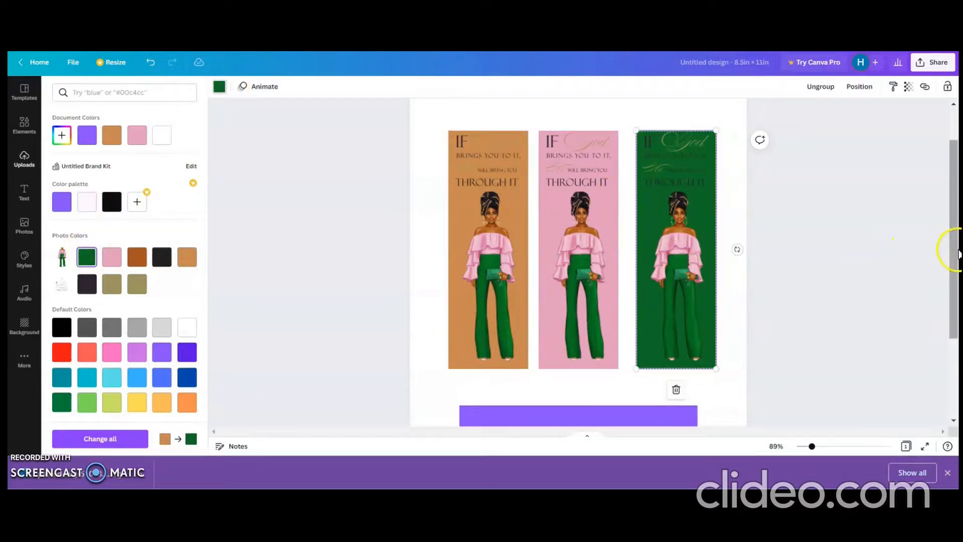
Step: Delete the horizontal purple rectangle beneath the three upright panels
{"action": "left_click_drag", "start_coordinate": [959, 250], "coordinate": [958, 257]}
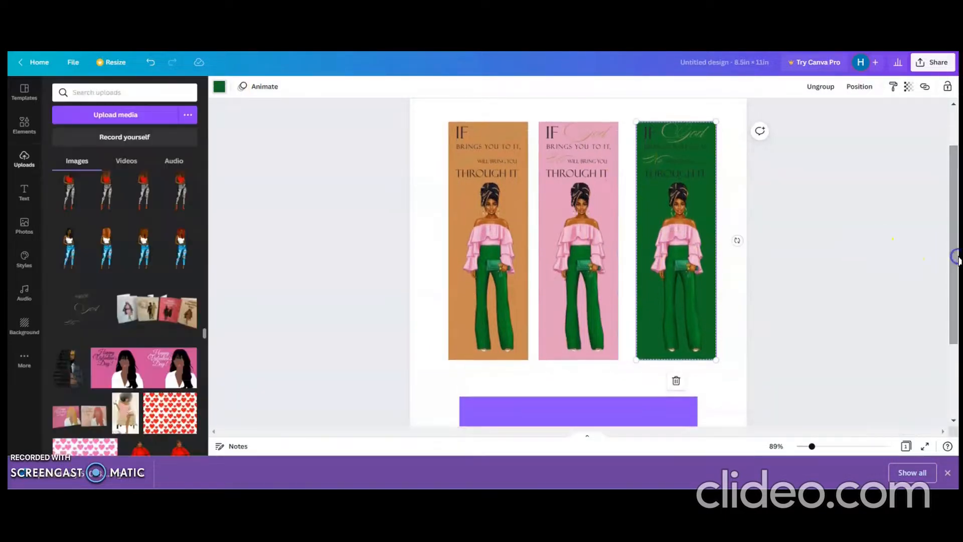
{"action": "left_click", "coordinate": [678, 408]}
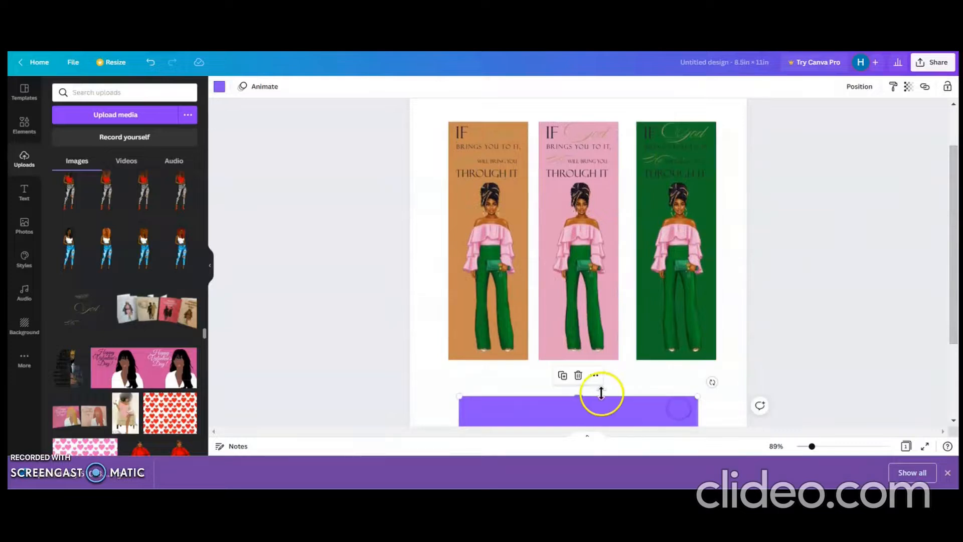
{"action": "left_click", "coordinate": [578, 376]}
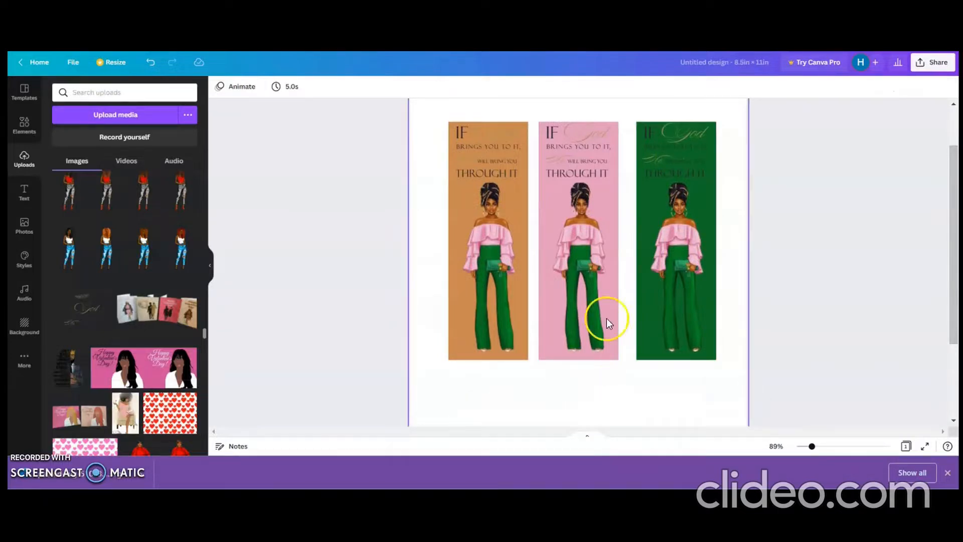
Step: Duplicate the green panel and move the copy down to the lower middle of the page
{"action": "left_click", "coordinate": [708, 166]}
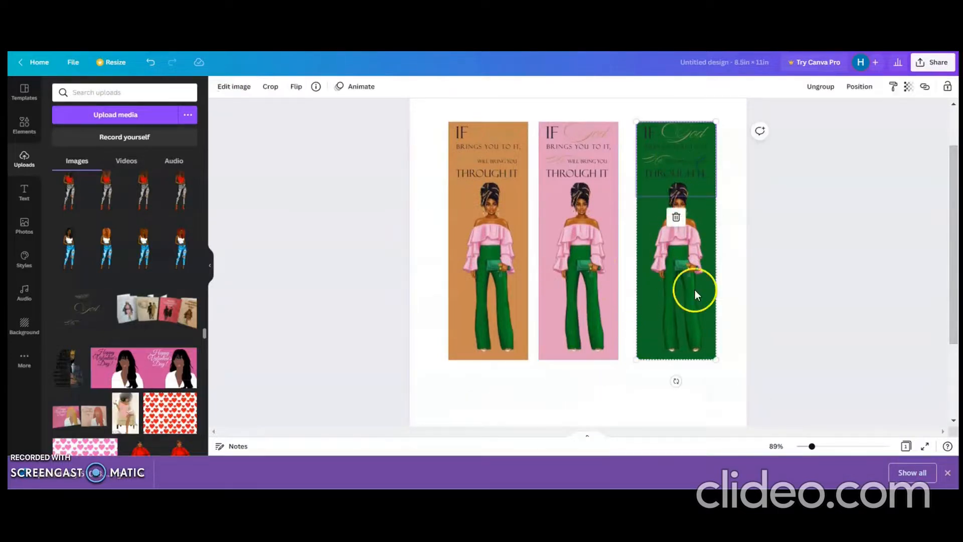
{"action": "left_click", "coordinate": [737, 309]}
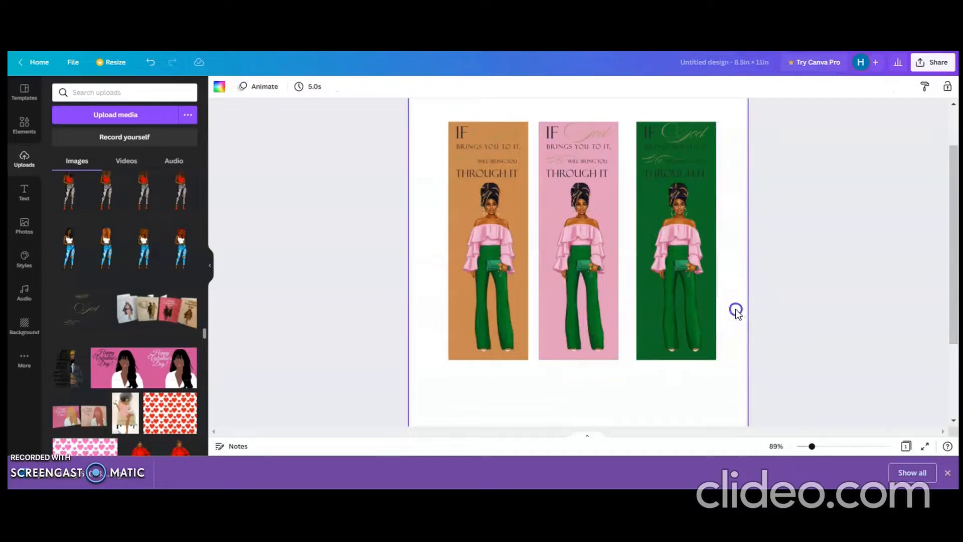
{"action": "left_click_drag", "start_coordinate": [728, 303], "coordinate": [691, 192]}
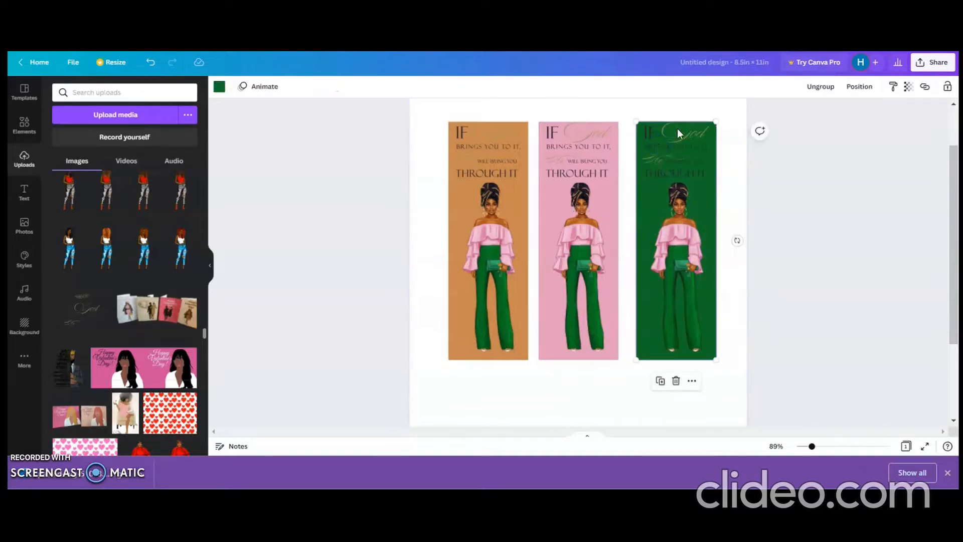
{"action": "left_click", "coordinate": [659, 382]}
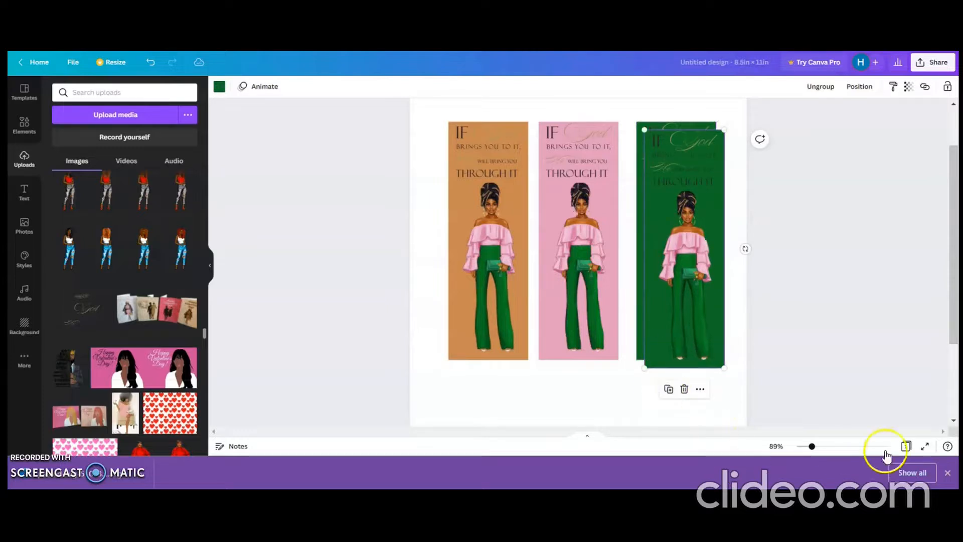
{"action": "left_click_drag", "start_coordinate": [952, 318], "coordinate": [954, 348]}
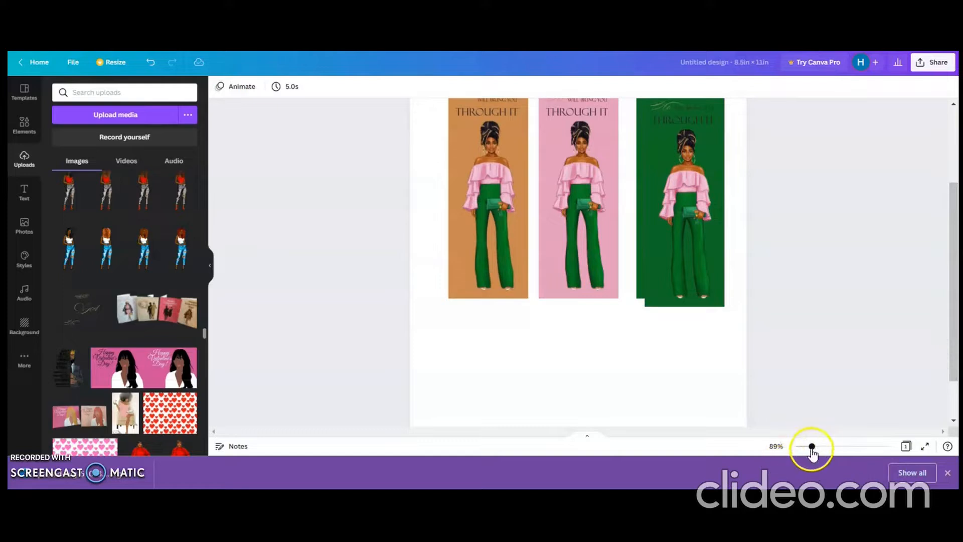
{"action": "left_click_drag", "start_coordinate": [812, 451], "coordinate": [807, 453]}
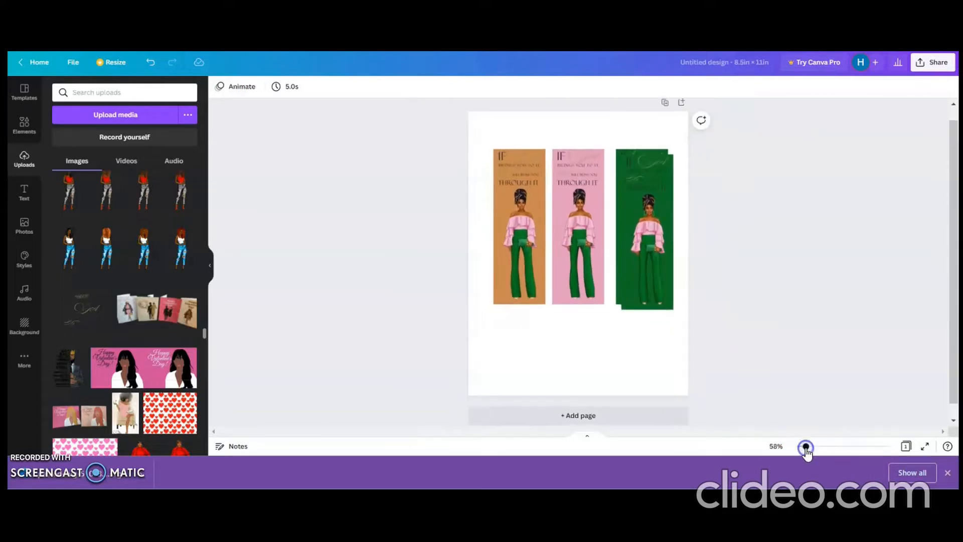
{"action": "left_click", "coordinate": [673, 302]}
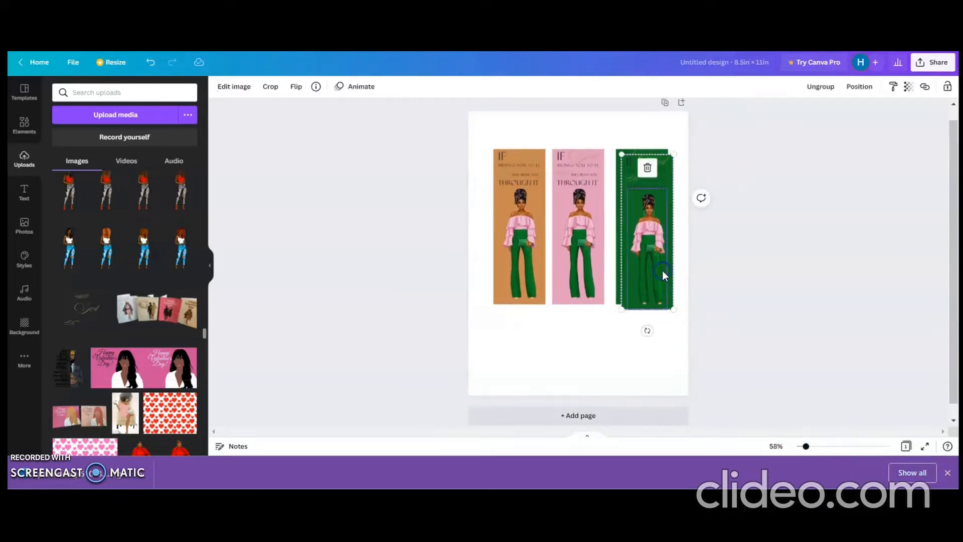
{"action": "left_click", "coordinate": [682, 181]}
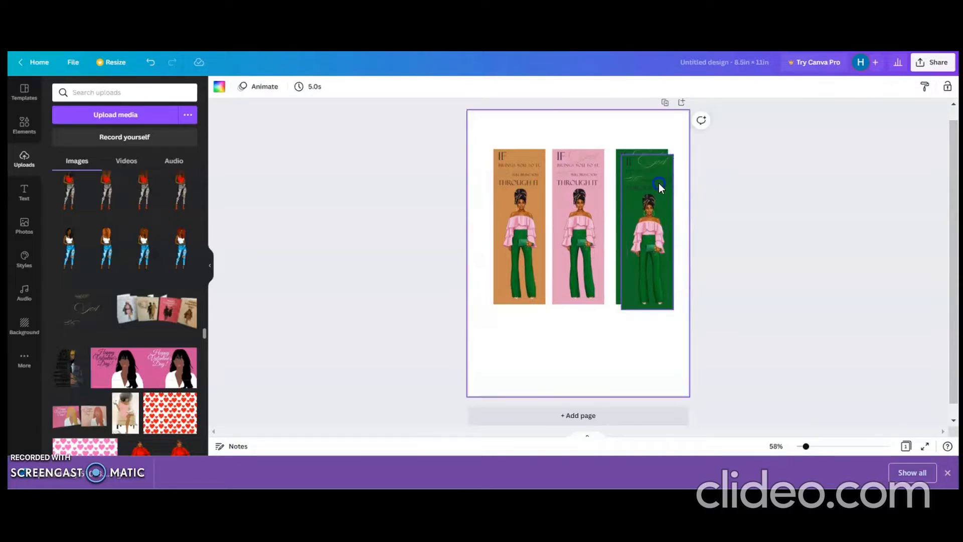
{"action": "left_click_drag", "start_coordinate": [658, 185], "coordinate": [573, 260]}
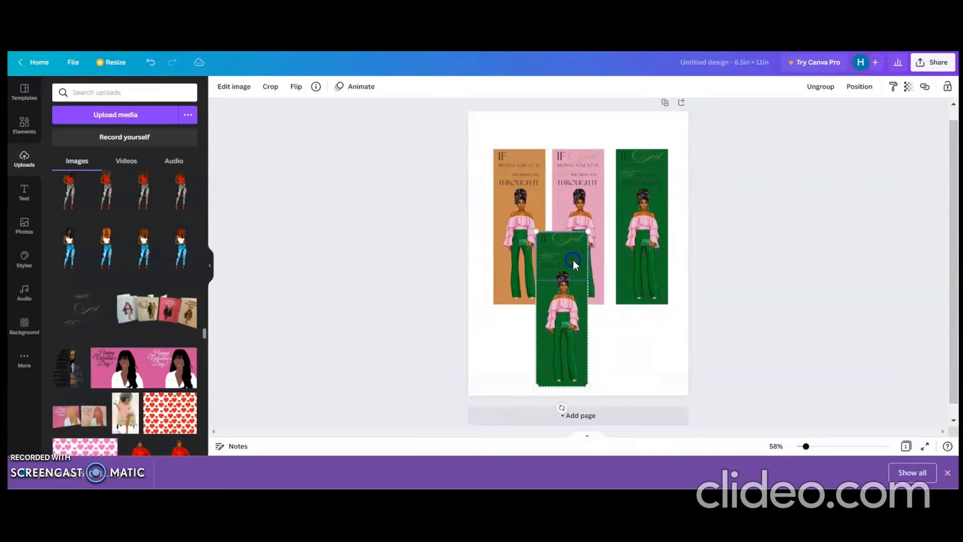
Step: Rotate the copied green panel to horizontal and position it directly beneath the three upright panels
{"action": "left_click_drag", "start_coordinate": [562, 407], "coordinate": [637, 310]}
{"action": "left_click_drag", "start_coordinate": [571, 308], "coordinate": [593, 333]}
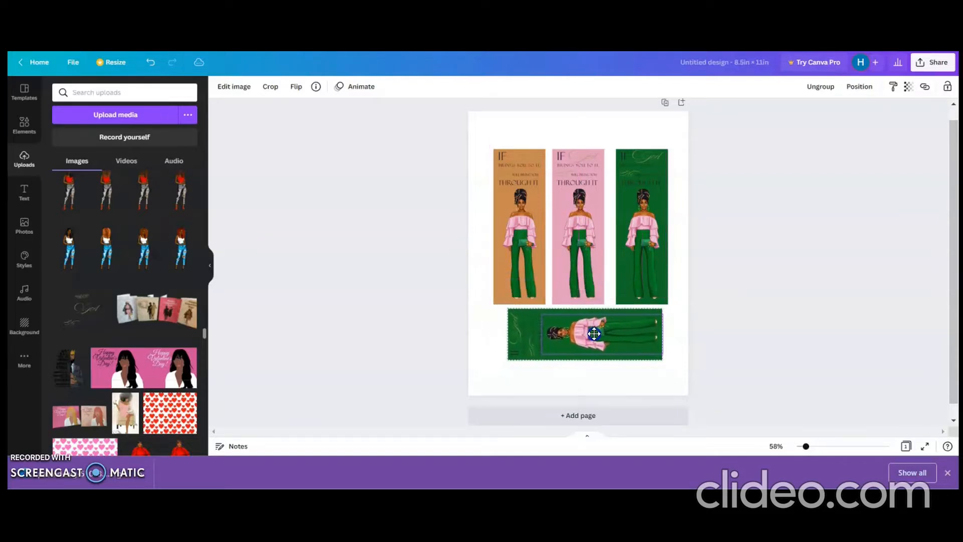
{"action": "left_click", "coordinate": [681, 384]}
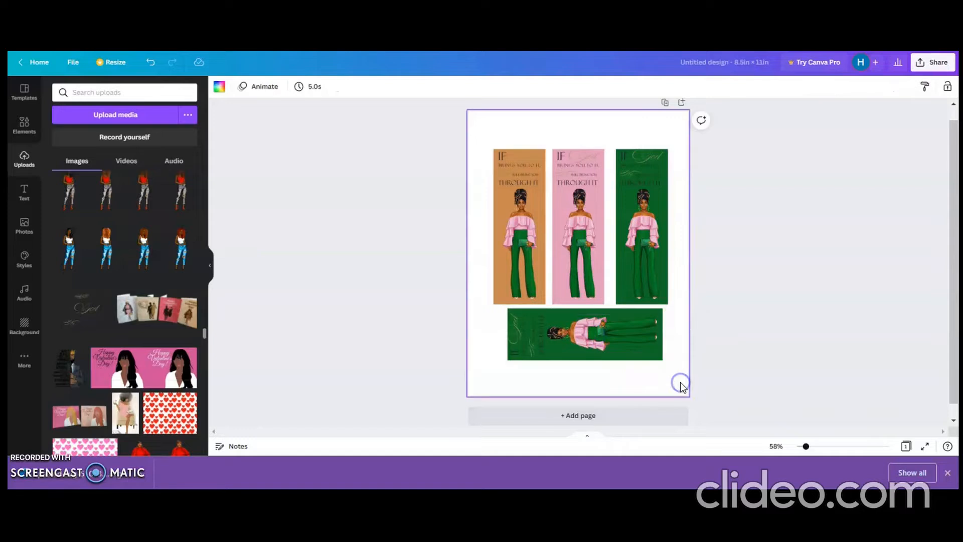
Step: Try the tan and black photo colours on the horizontal panel's background, finishing with the rust-brown photo colour
{"action": "left_click", "coordinate": [642, 356]}
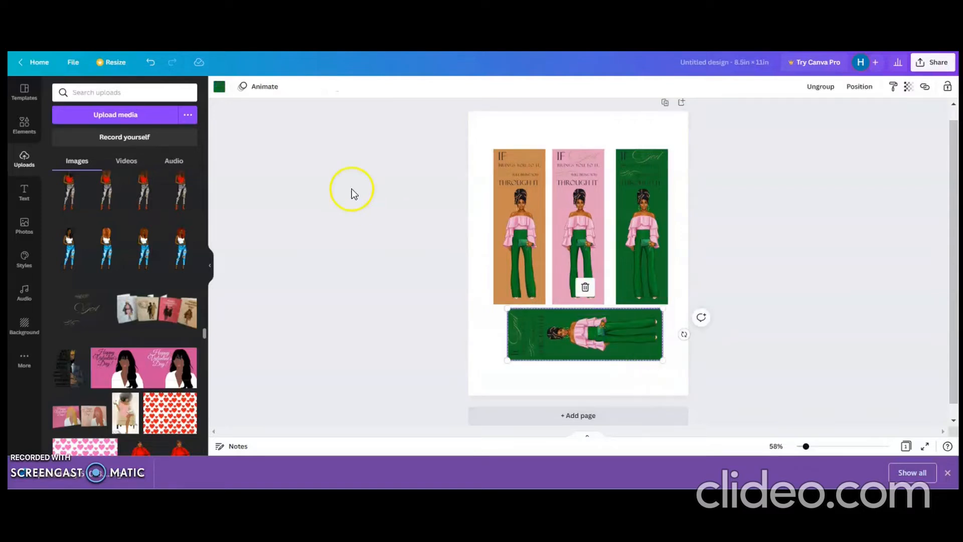
{"action": "left_click", "coordinate": [219, 86]}
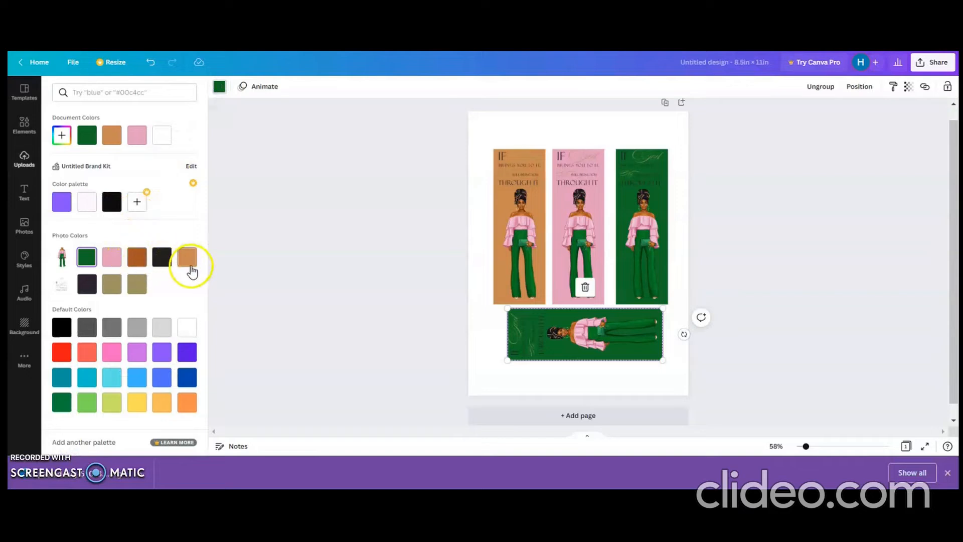
{"action": "left_click", "coordinate": [190, 264]}
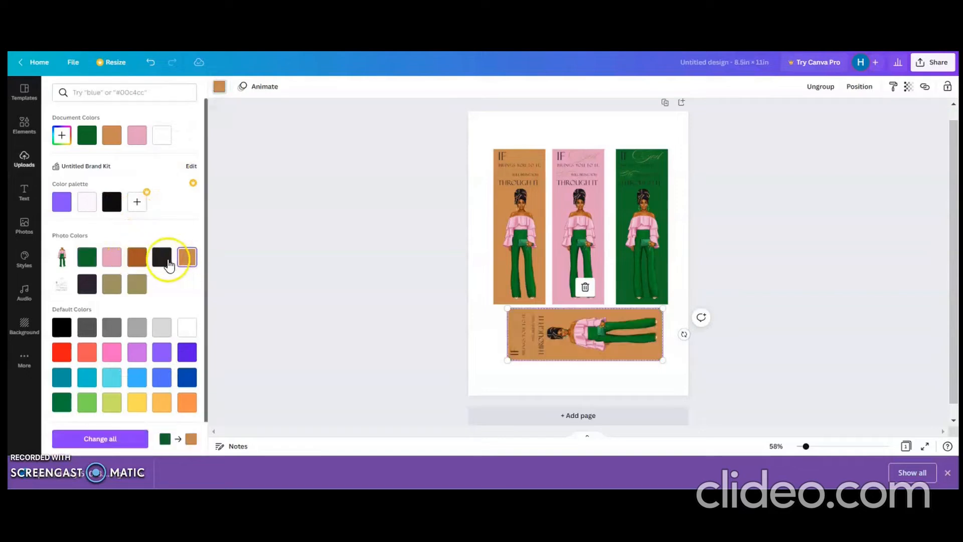
{"action": "left_click", "coordinate": [159, 261]}
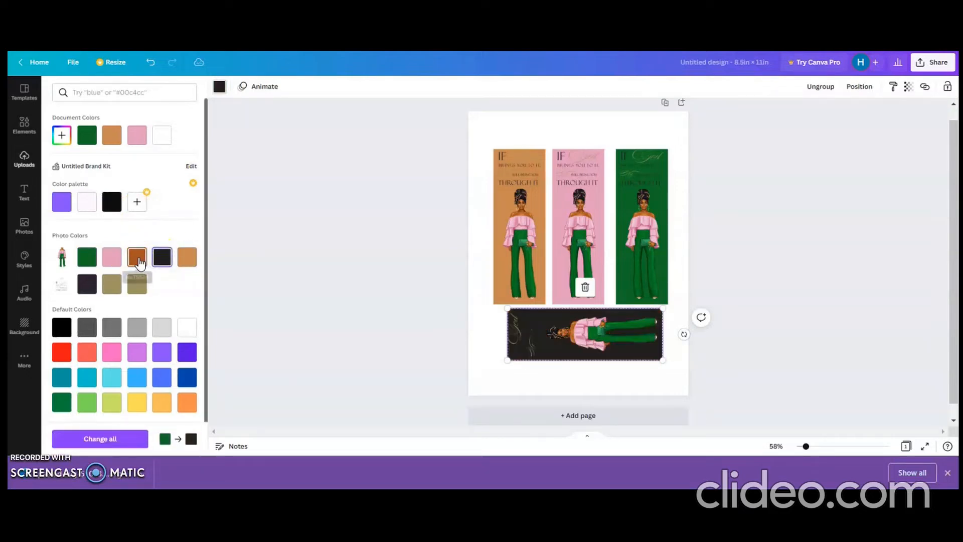
{"action": "left_click", "coordinate": [136, 260]}
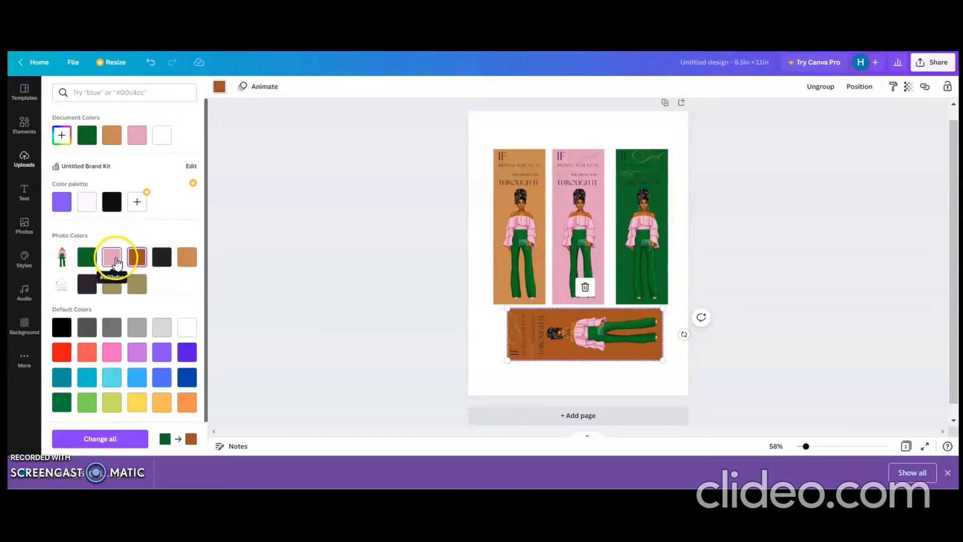
{"action": "left_click", "coordinate": [410, 277]}
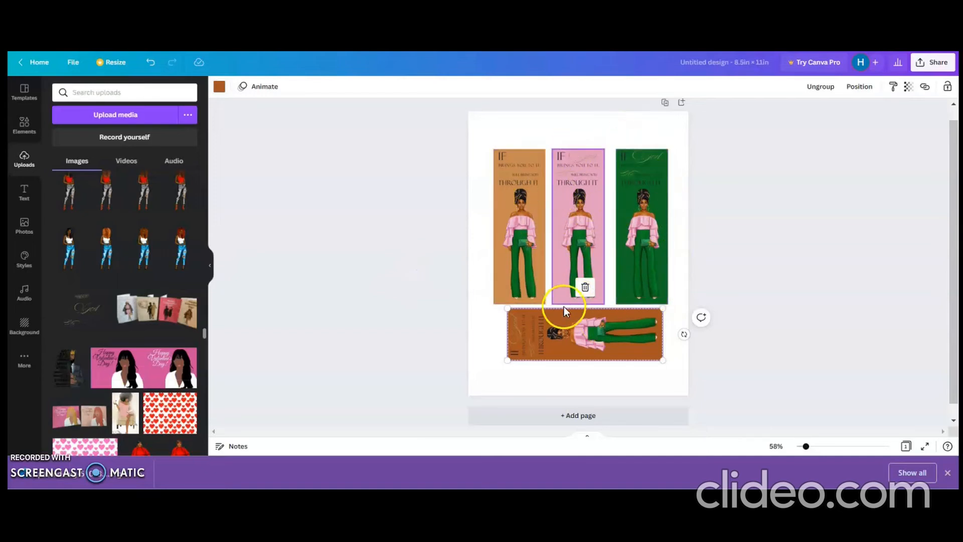
{"action": "left_click", "coordinate": [769, 336]}
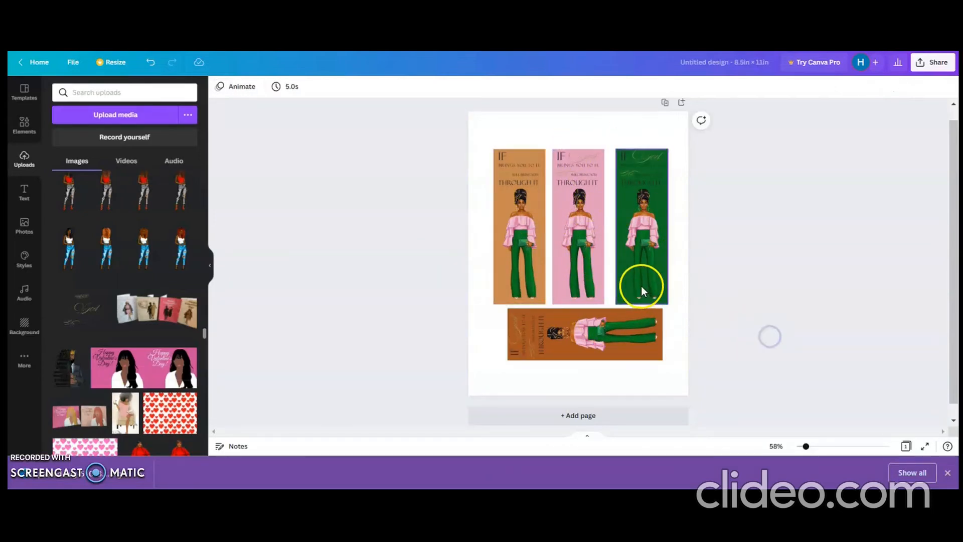